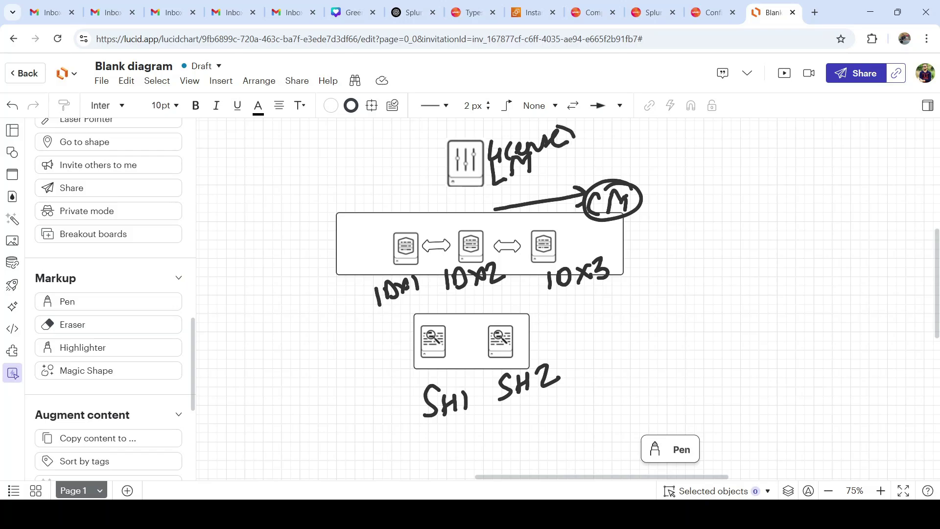
# - Tick the license manager and draw arrows to it from the indexers, SH1 and SH2
pyautogui.moveTo(427, 162); pyautogui.dragTo(453, 149)
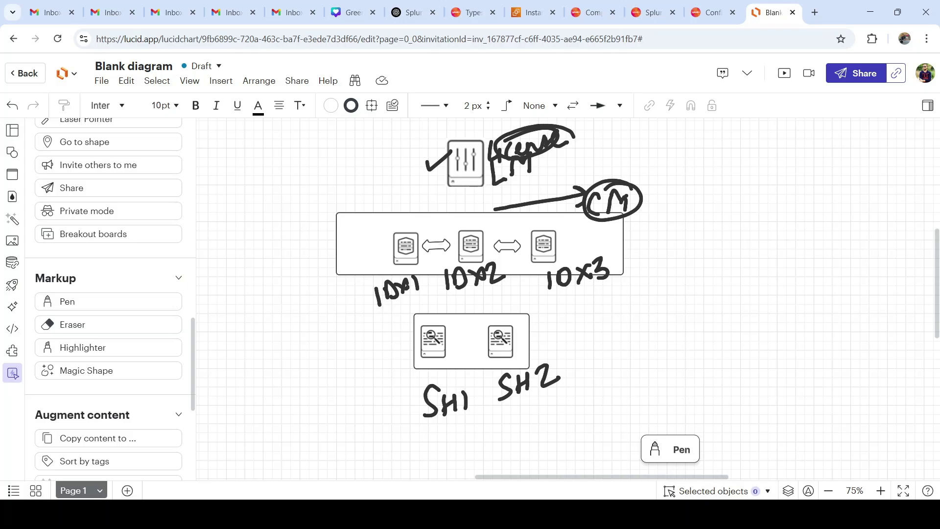
pyautogui.moveTo(380, 231)
pyautogui.mouseDown()
pyautogui.moveTo(449, 190)
pyautogui.moveTo(450, 205)
pyautogui.moveTo(473, 201)
pyautogui.moveTo(460, 216)
pyautogui.moveTo(502, 202)
pyautogui.moveTo(526, 236)
pyautogui.moveTo(513, 210)
pyautogui.mouseUp()
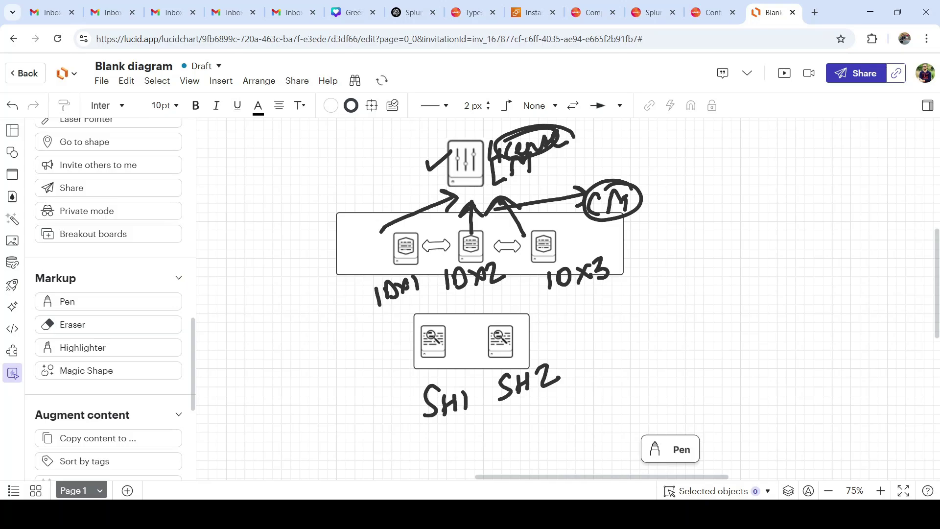
pyautogui.moveTo(395, 354)
pyautogui.mouseDown()
pyautogui.moveTo(363, 363)
pyautogui.moveTo(305, 305)
pyautogui.moveTo(344, 223)
pyautogui.moveTo(454, 185)
pyautogui.moveTo(429, 204)
pyautogui.mouseUp()
pyautogui.moveTo(540, 347)
pyautogui.mouseDown()
pyautogui.moveTo(583, 368)
pyautogui.moveTo(668, 326)
pyautogui.moveTo(700, 235)
pyautogui.moveTo(686, 165)
pyautogui.moveTo(593, 152)
pyautogui.moveTo(487, 189)
pyautogui.moveTo(515, 196)
pyautogui.mouseUp()
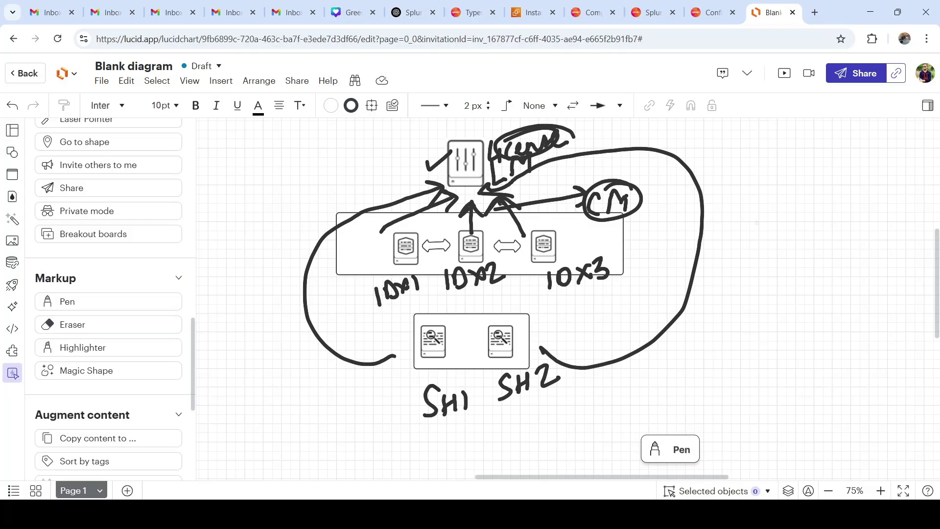
# - Handwrite WEB and, below it, CLI to the right of the diagram
pyautogui.moveTo(746, 240)
pyautogui.mouseDown()
pyautogui.moveTo(759, 248)
pyautogui.moveTo(782, 238)
pyautogui.mouseUp()
pyautogui.moveTo(786, 235)
pyautogui.mouseDown()
pyautogui.moveTo(787, 254)
pyautogui.moveTo(802, 253)
pyautogui.mouseUp()
pyautogui.moveTo(791, 248)
pyautogui.mouseDown()
pyautogui.moveTo(803, 244)
pyautogui.moveTo(799, 234)
pyautogui.mouseUp()
pyautogui.moveTo(809, 252)
pyautogui.mouseDown()
pyautogui.moveTo(823, 228)
pyautogui.moveTo(808, 253)
pyautogui.mouseUp()
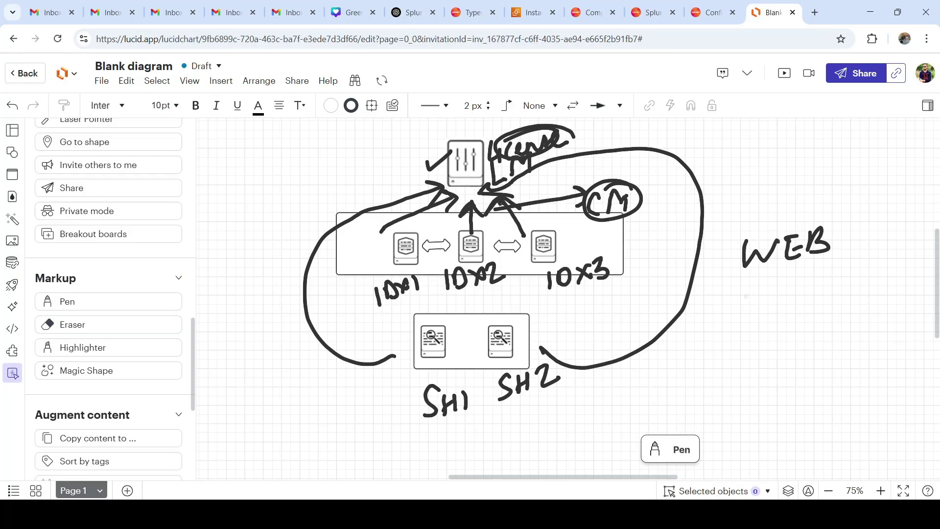
pyautogui.moveTo(740, 303)
pyautogui.mouseDown()
pyautogui.moveTo(718, 323)
pyautogui.moveTo(736, 331)
pyautogui.mouseUp()
pyautogui.moveTo(758, 300); pyautogui.dragTo(773, 325)
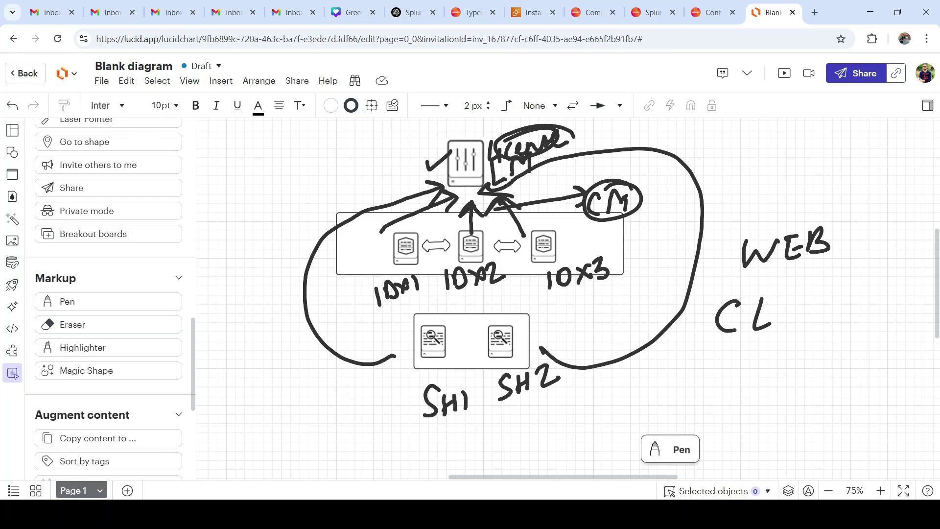
pyautogui.moveTo(794, 294); pyautogui.dragTo(787, 321)
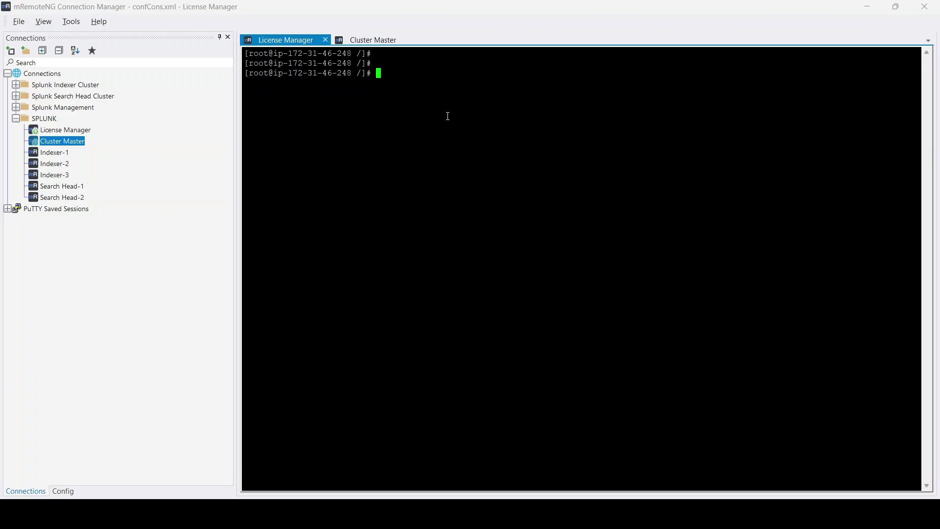
# - Show the License Manager connection's Config properties and select its host address 13.212.153.134
pyautogui.click(77, 130)
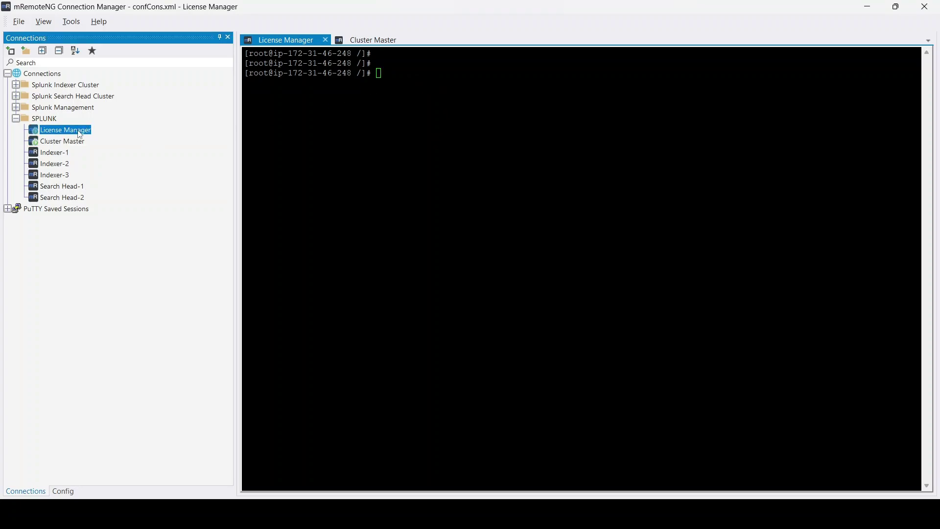
pyautogui.click(68, 492)
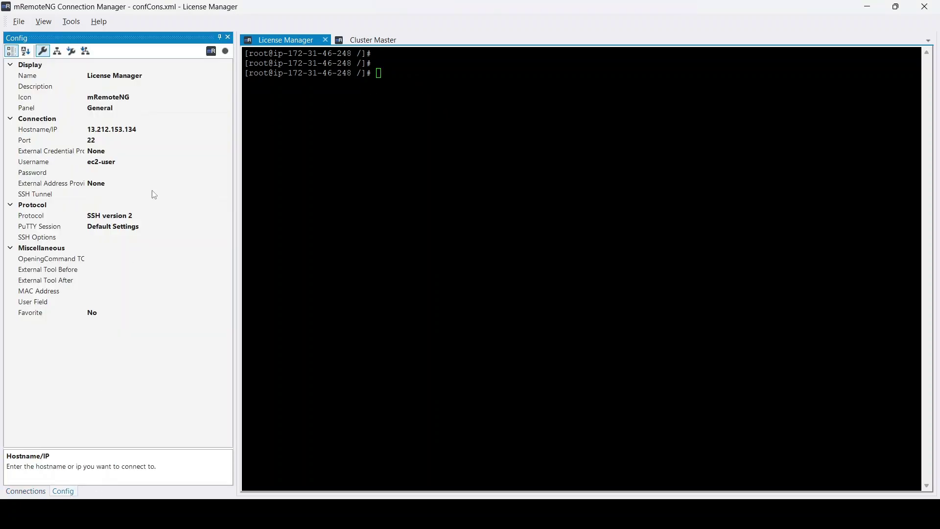
pyautogui.click(136, 129)
pyautogui.doubleClick(136, 129)
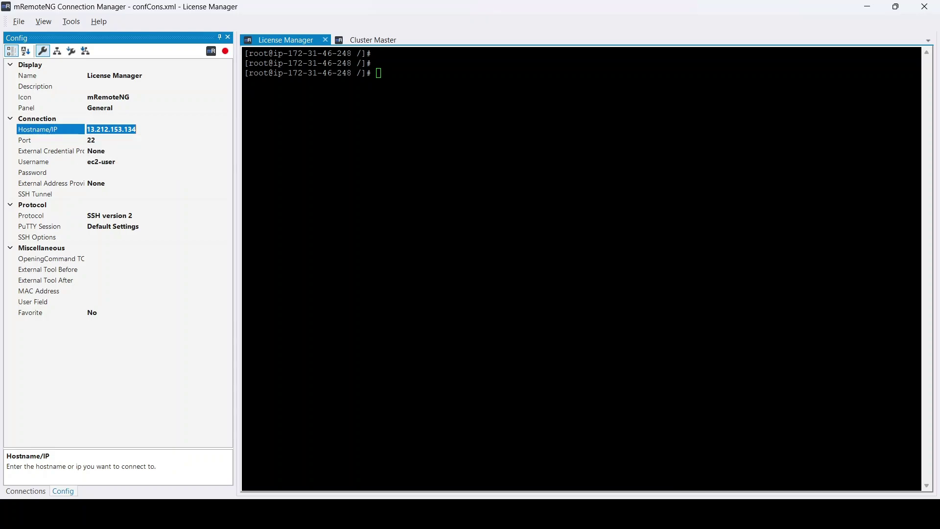
pyautogui.moveTo(650, 512)
pyautogui.click(650, 475)
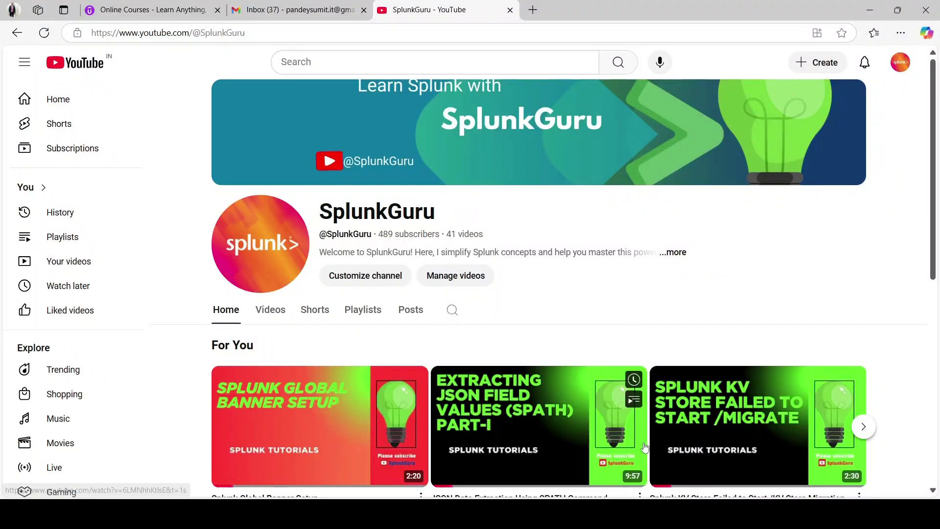
pyautogui.click(535, 11)
pyautogui.write('htt')
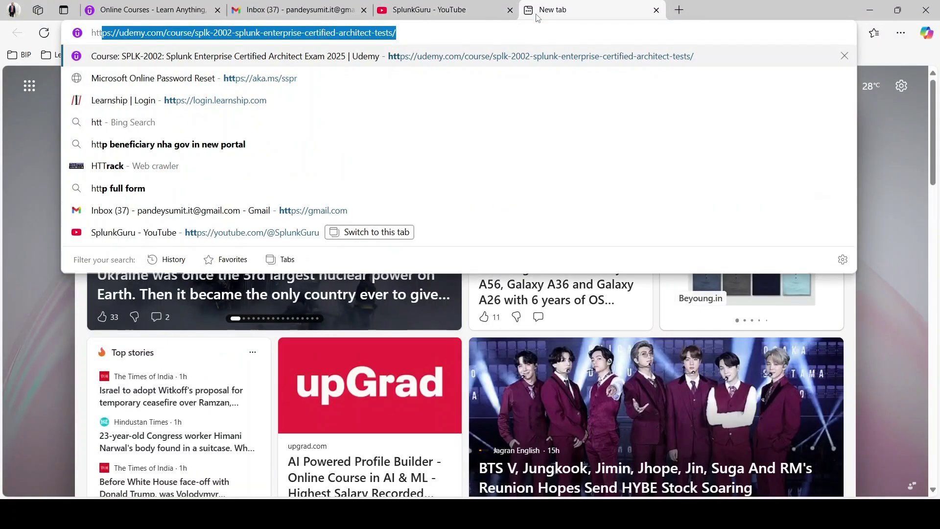
pyautogui.write('ps://13.212.153.134:8000')
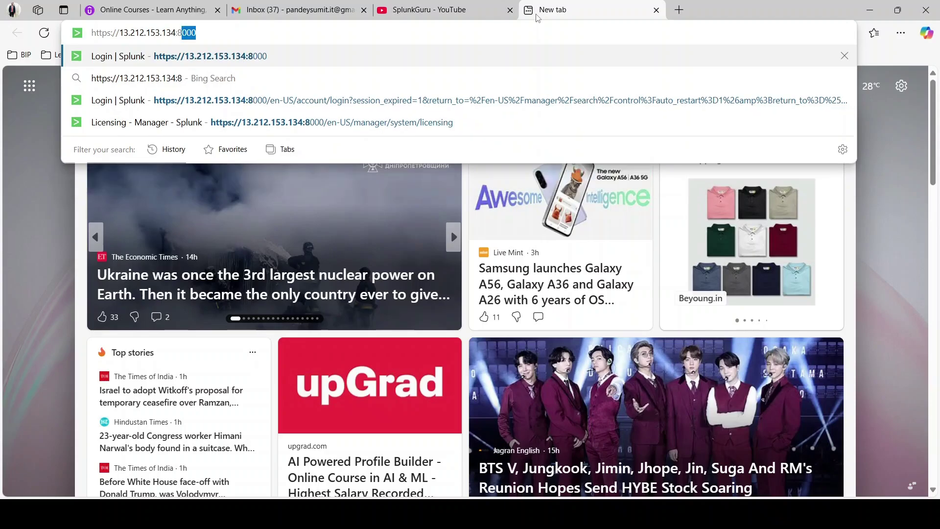
pyautogui.press('Return')
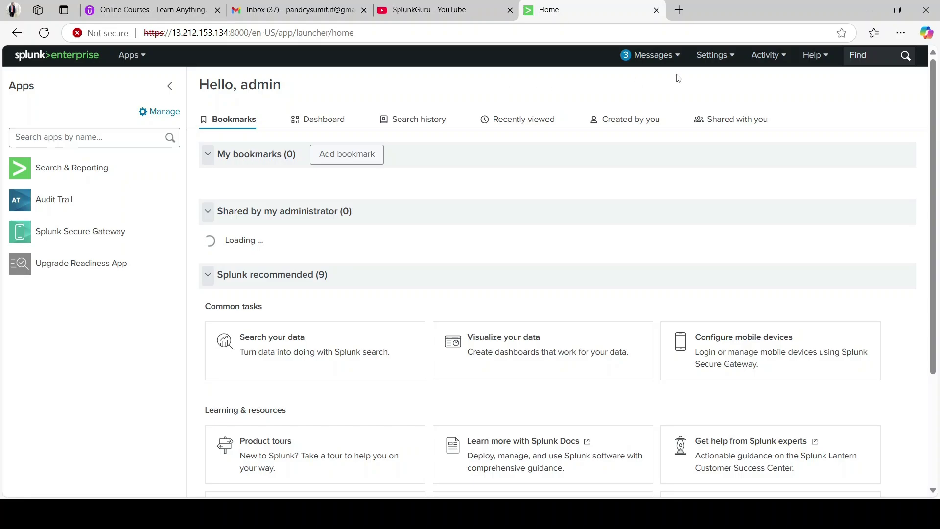
# - Open Settings > Licensing and review the standalone license server in the Free license group
pyautogui.click(713, 68)
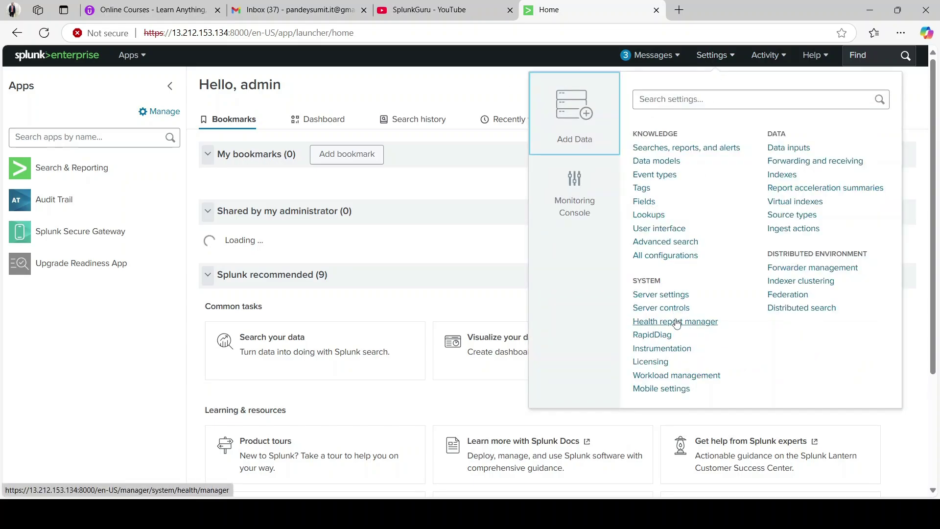
pyautogui.click(651, 362)
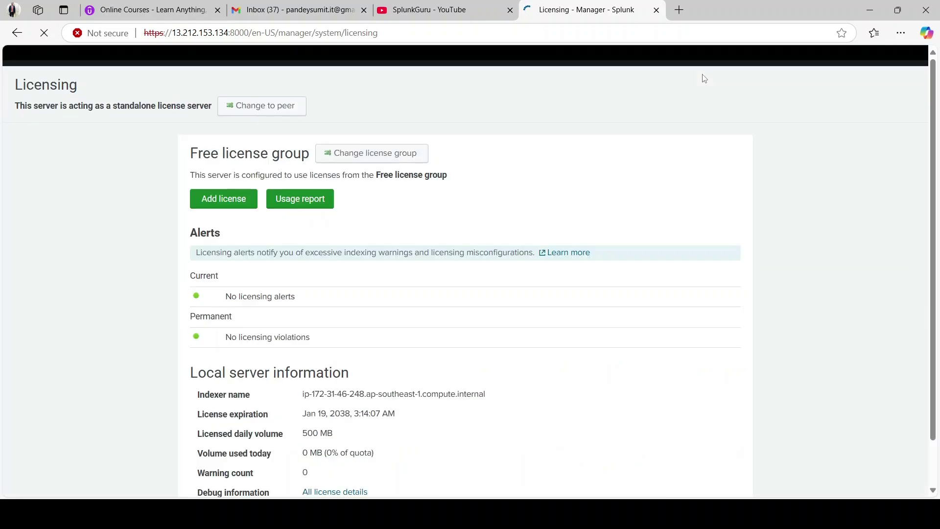
pyautogui.scroll(-2, 509, 305)
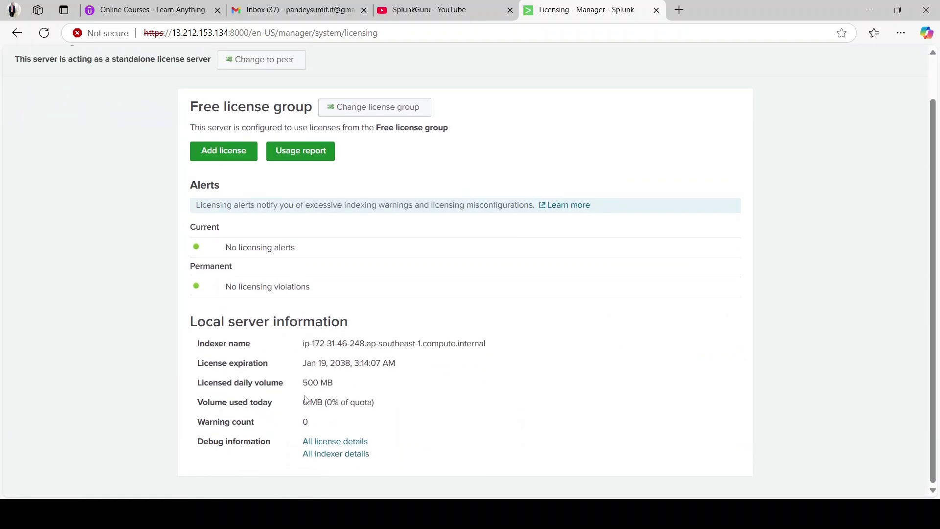
pyautogui.scroll(1, 407, 337)
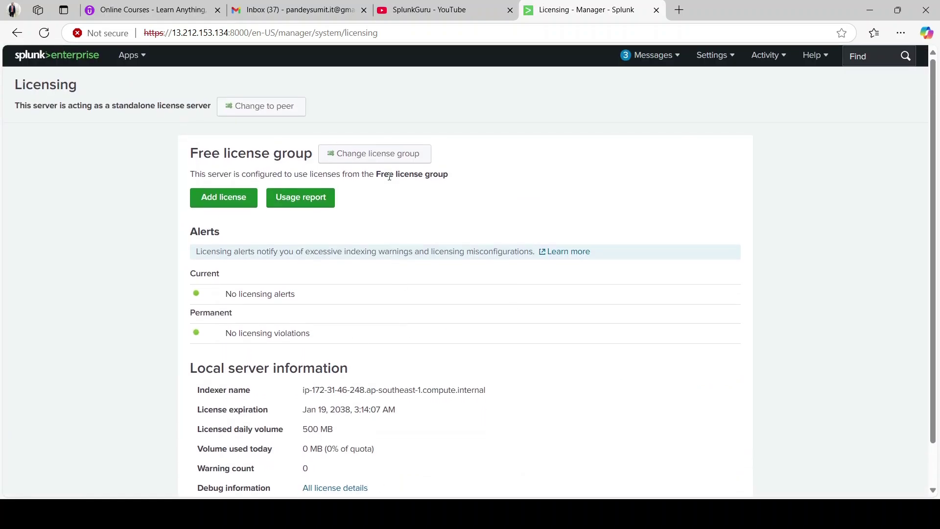
pyautogui.moveTo(384, 175); pyautogui.dragTo(487, 178)
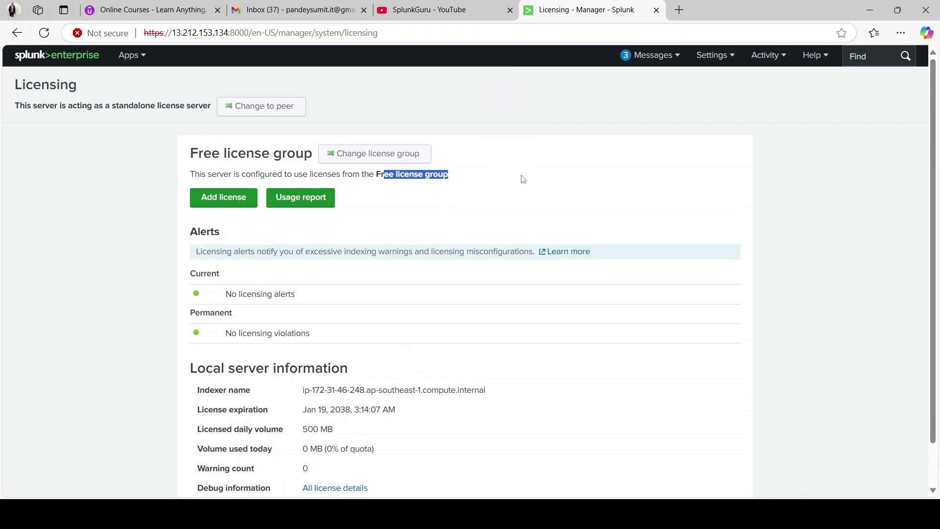
pyautogui.scroll(-1, 518, 281)
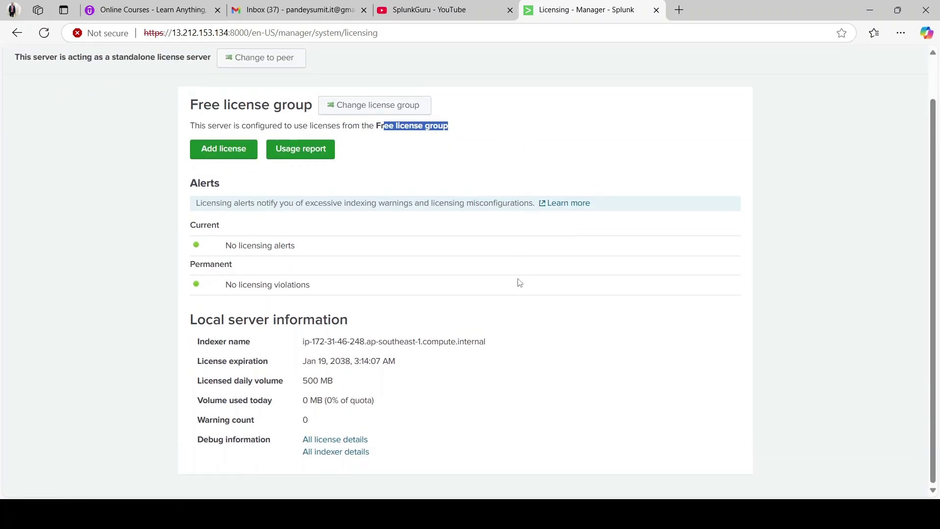
pyautogui.scroll(1, 518, 281)
pyautogui.click(518, 114)
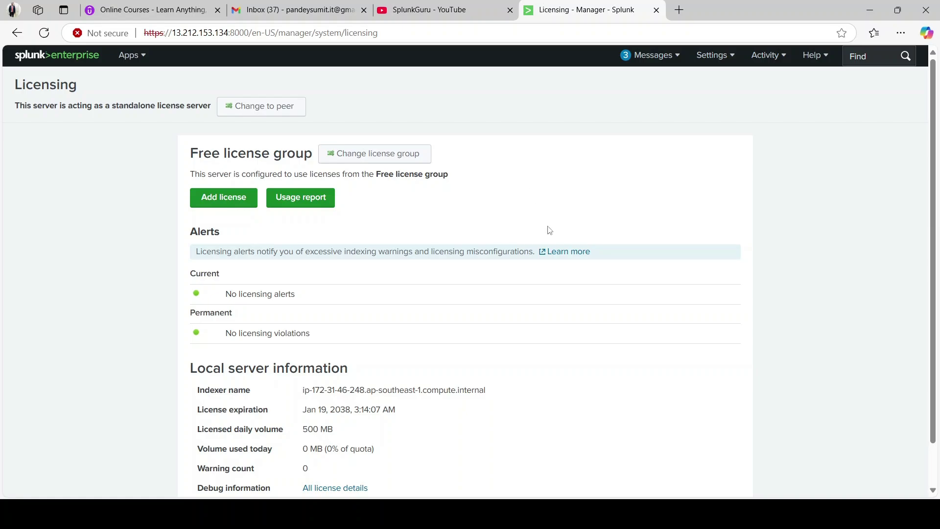
pyautogui.moveTo(675, 514)
pyautogui.click(679, 445)
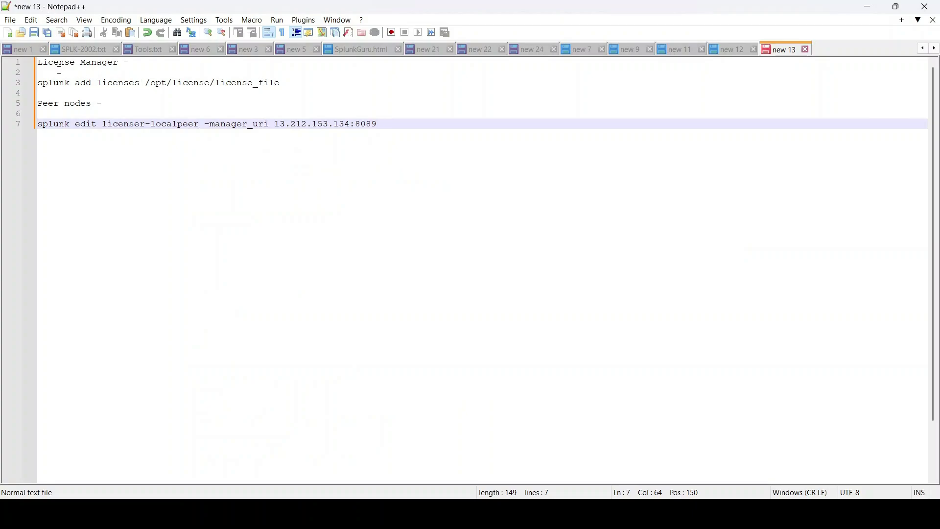
# - Highlight the splunk add licenses command and its /opt/license/license_file path on line 3
pyautogui.moveTo(47, 80); pyautogui.dragTo(137, 82)
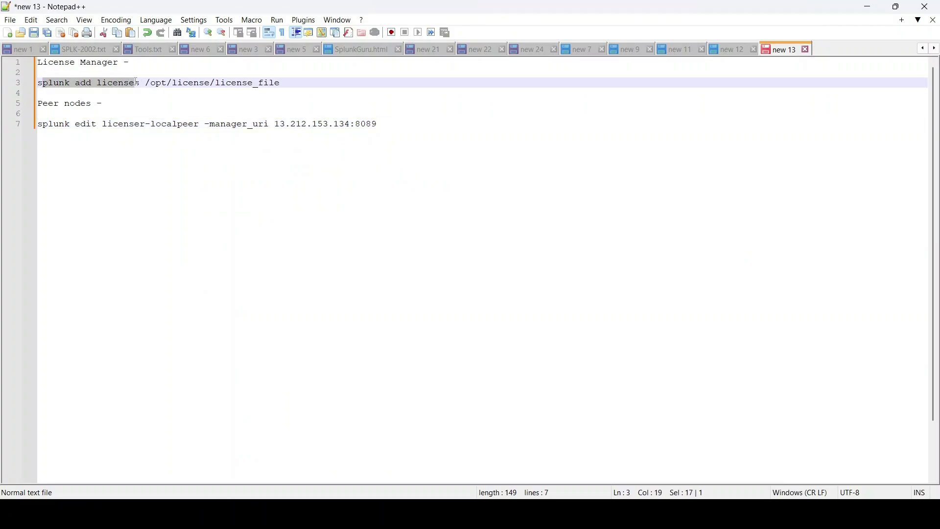
pyautogui.click(151, 83)
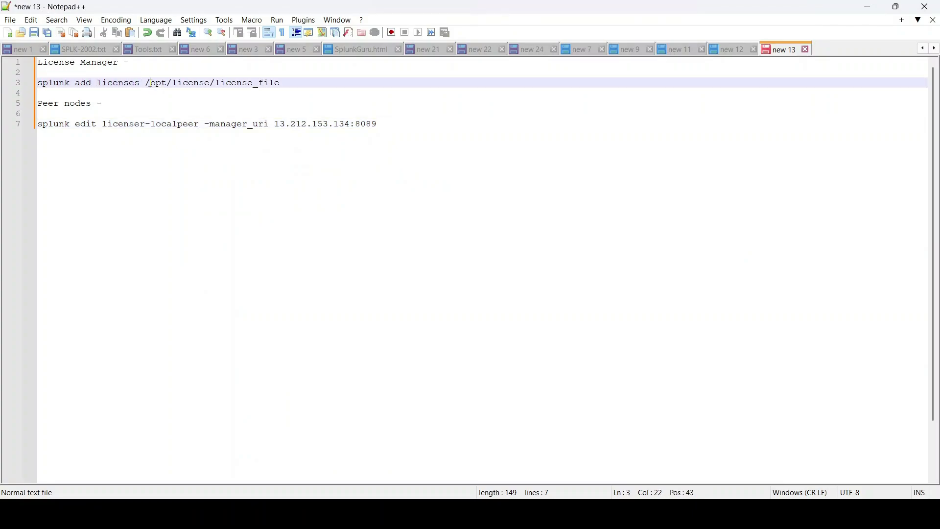
pyautogui.doubleClick(115, 84)
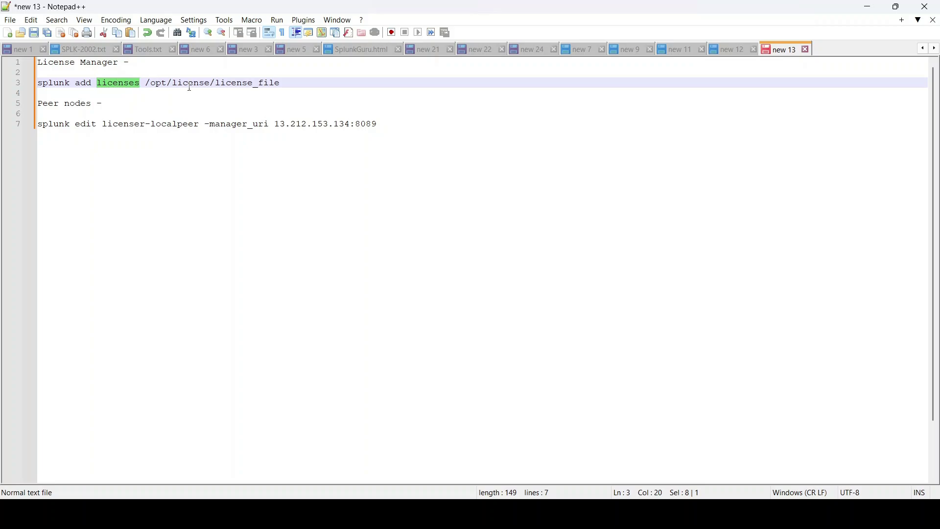
pyautogui.moveTo(147, 83); pyautogui.dragTo(283, 81)
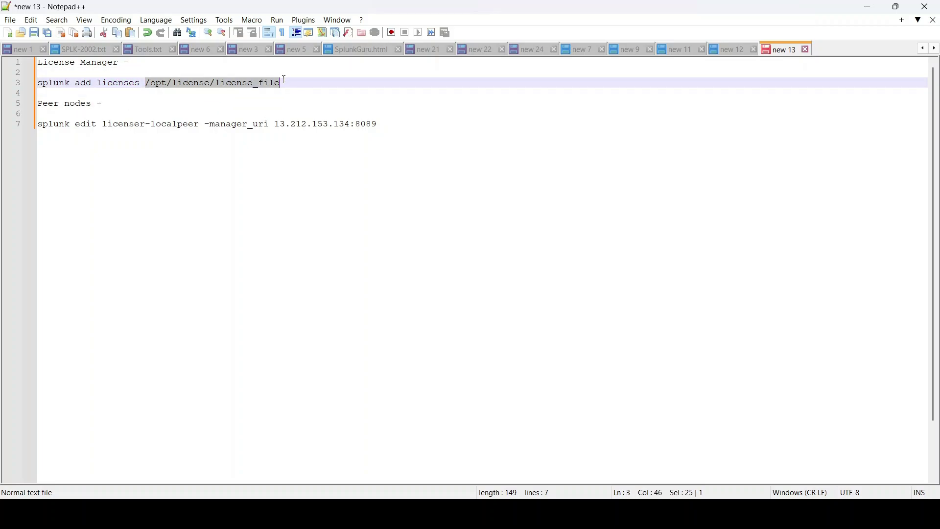
pyautogui.click(288, 83)
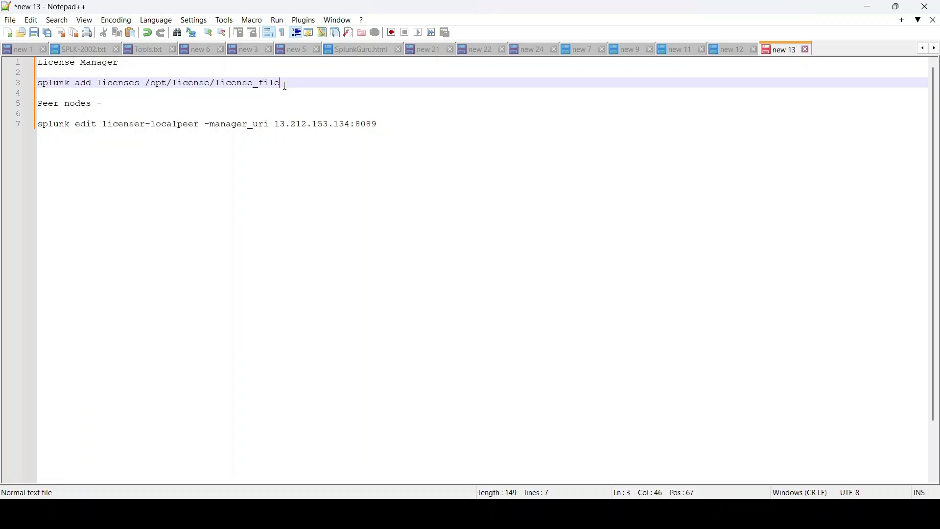
pyautogui.moveTo(289, 83); pyautogui.dragTo(146, 84)
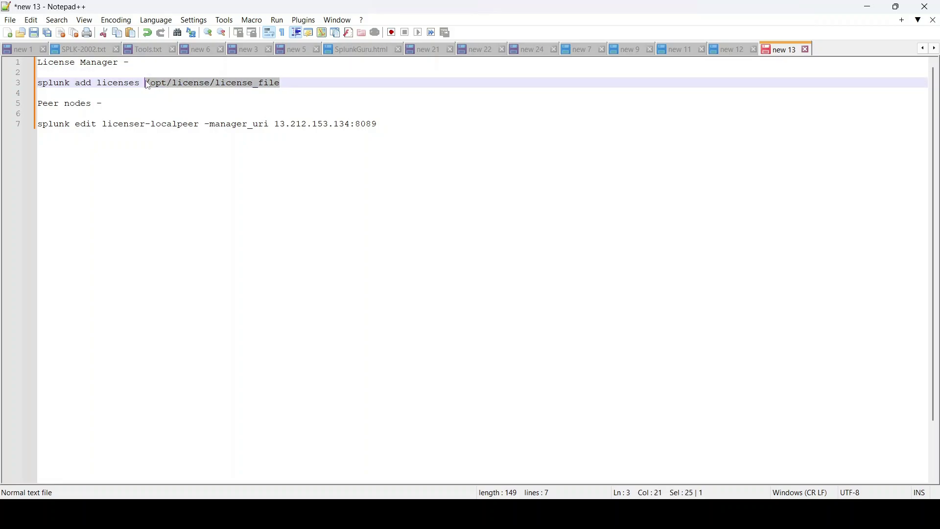
pyautogui.click(241, 83)
pyautogui.doubleClick(265, 83)
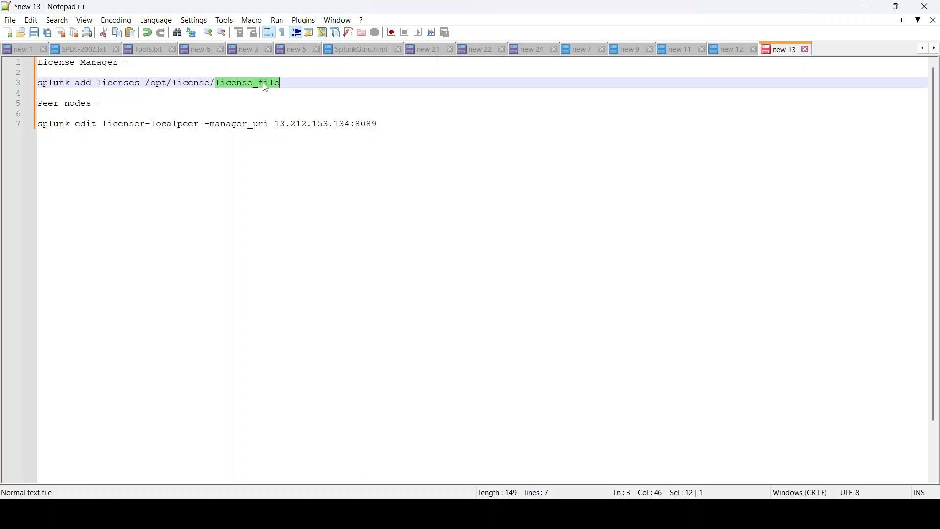
pyautogui.click(92, 109)
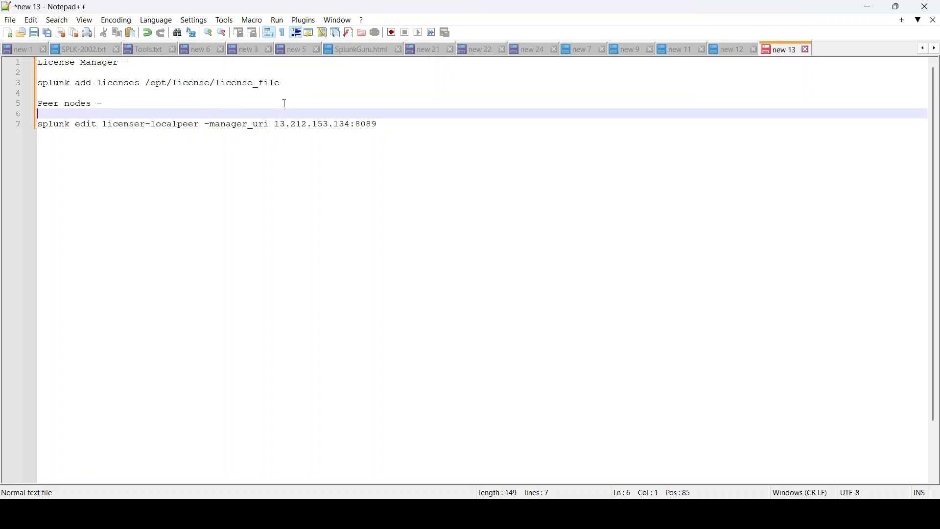
pyautogui.click(321, 87)
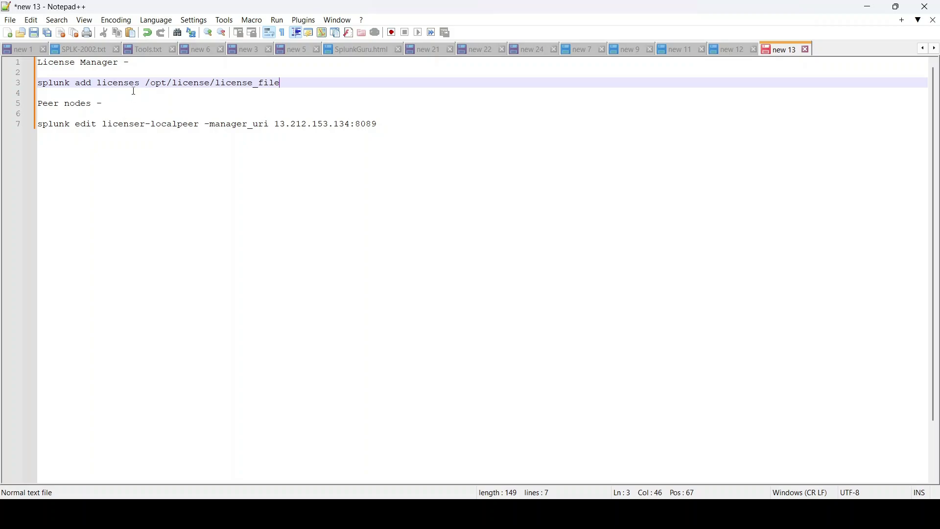
pyautogui.moveTo(284, 83); pyautogui.dragTo(42, 80)
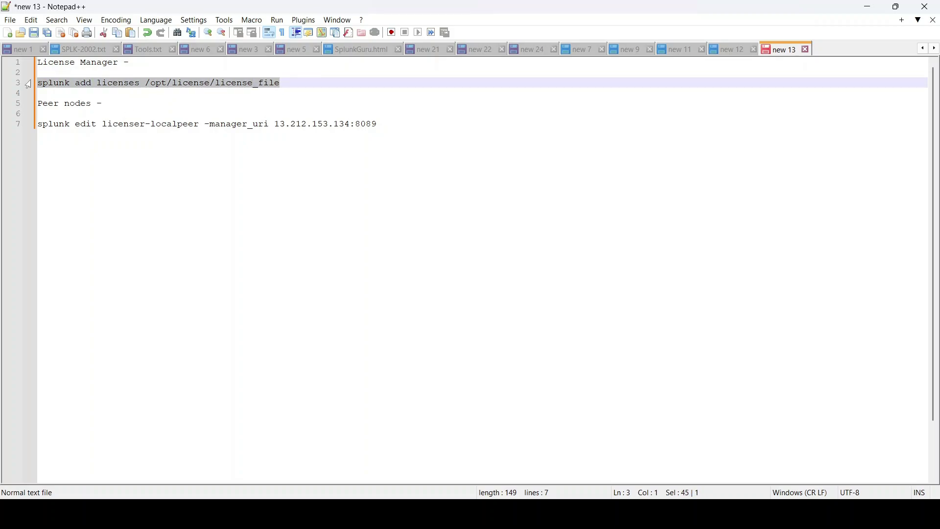
# - Delete the IP address 13.212.153.134 from the license-peer command on line 7
pyautogui.hotkey('ctrl', 'End')
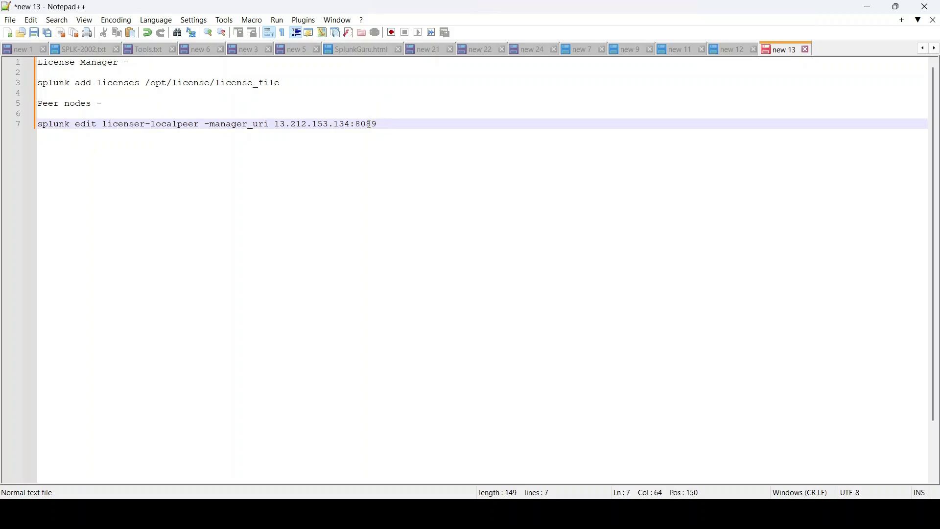
pyautogui.moveTo(353, 124); pyautogui.dragTo(33, 131)
pyautogui.press('Delete')
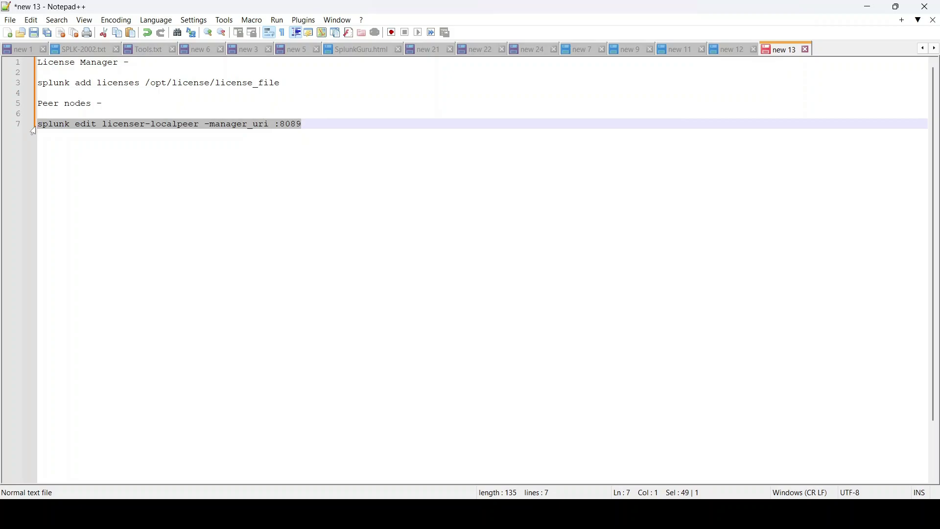
pyautogui.click(173, 125)
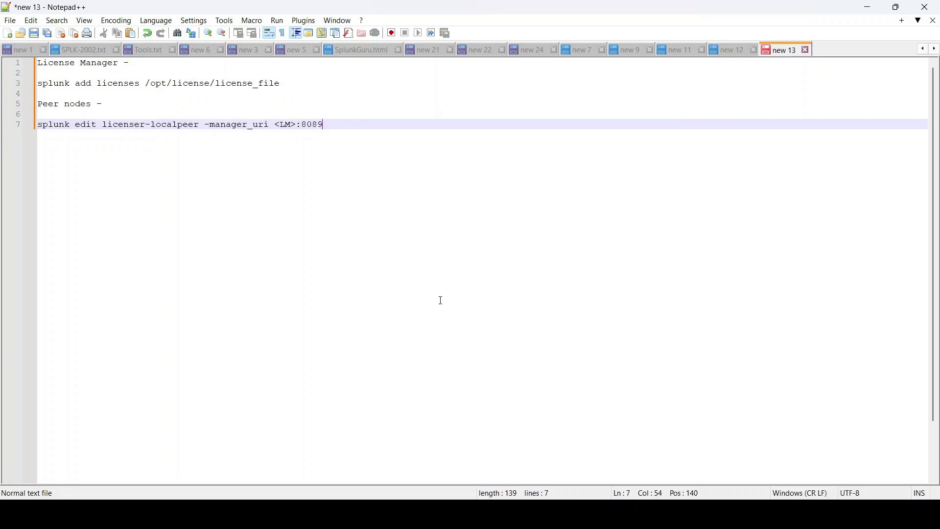
pyautogui.moveTo(652, 485)
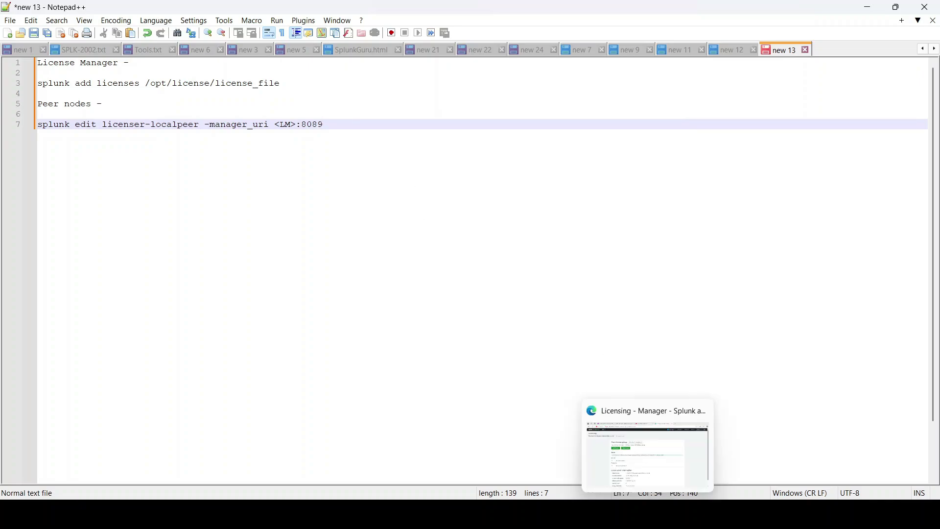
pyautogui.click(649, 443)
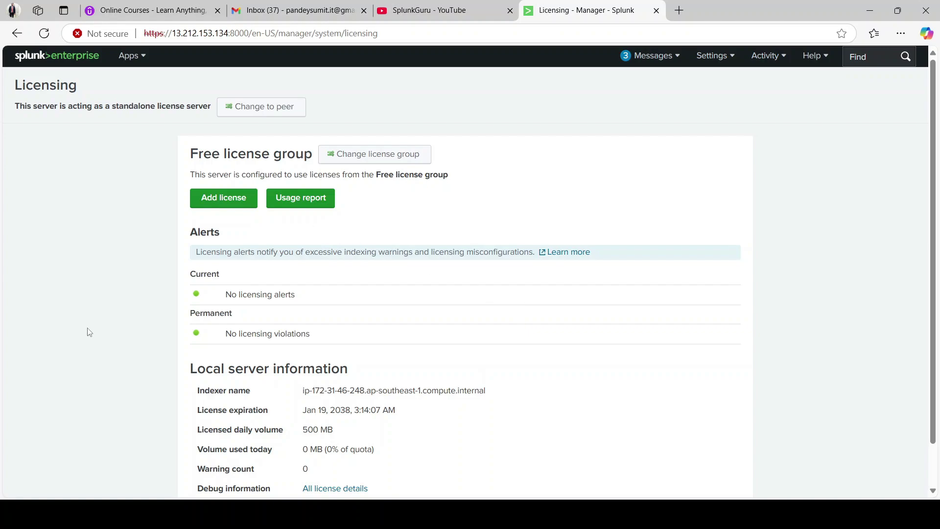
# - Open the Add new license page from the license manager's Licensing page
pyautogui.click(229, 203)
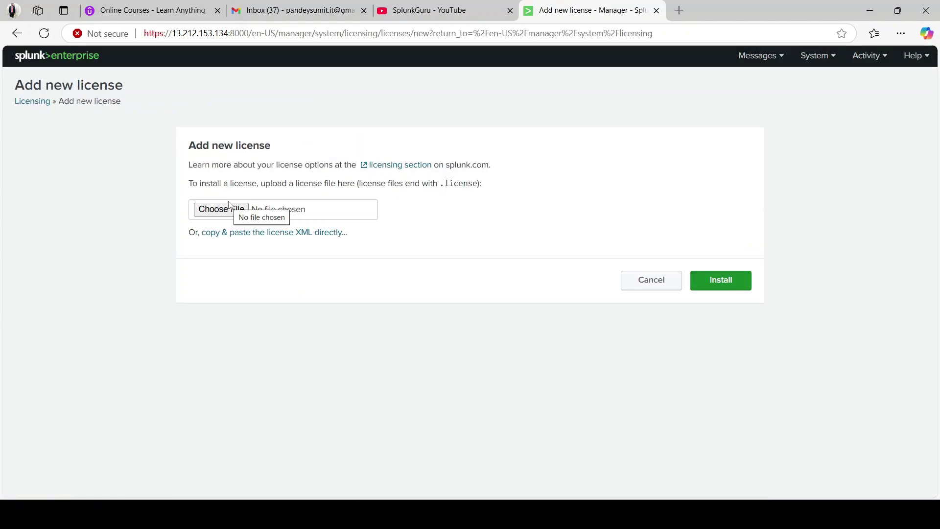
pyautogui.click(416, 453)
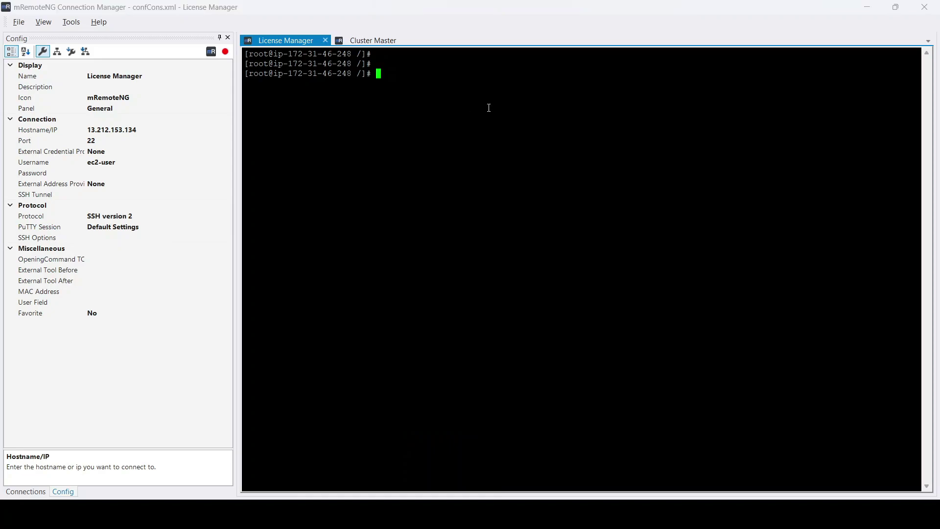
# - Change to /opt/splunk/etc/licenses/ and list it, showing only download-trial
pyautogui.write('cd /opt/splunk/etc/licenses/')
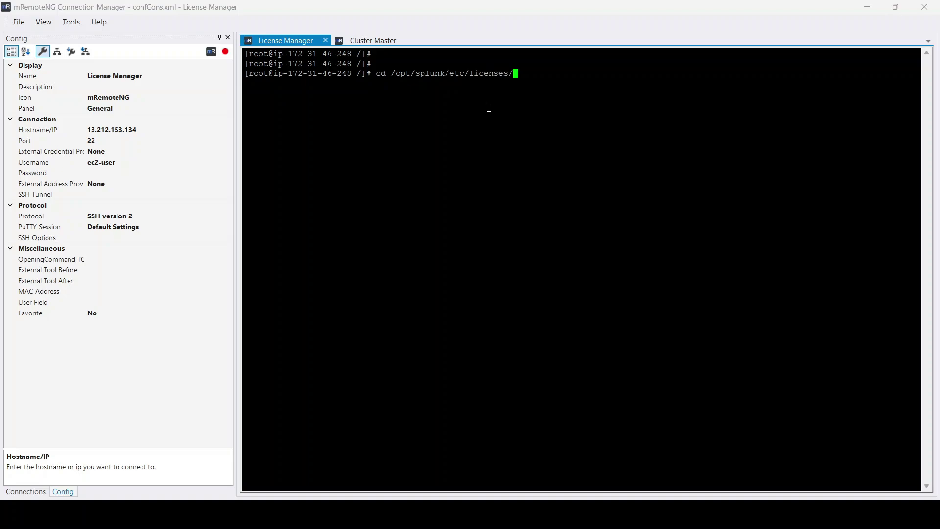
pyautogui.doubleClick(431, 74)
pyautogui.click(482, 75)
pyautogui.press('Return')
pyautogui.write('ls')
pyautogui.press('Return')
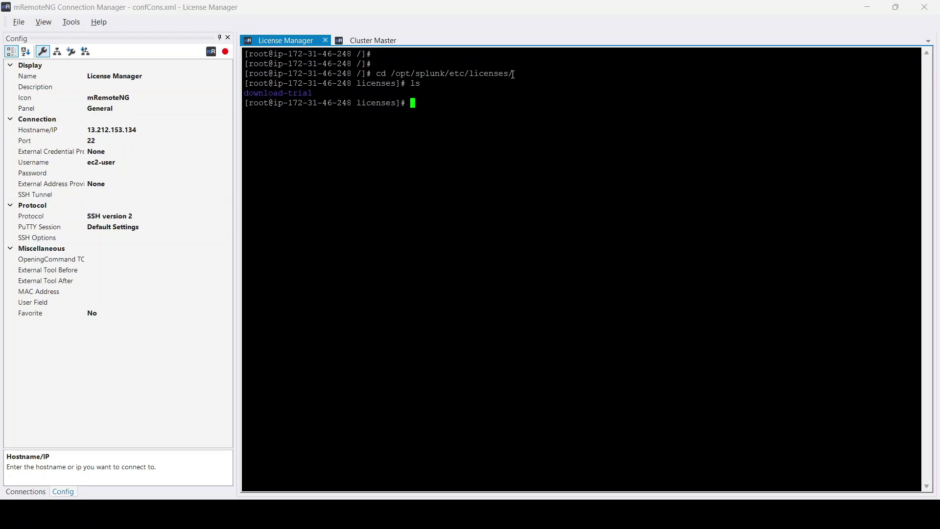
pyautogui.doubleClick(279, 92)
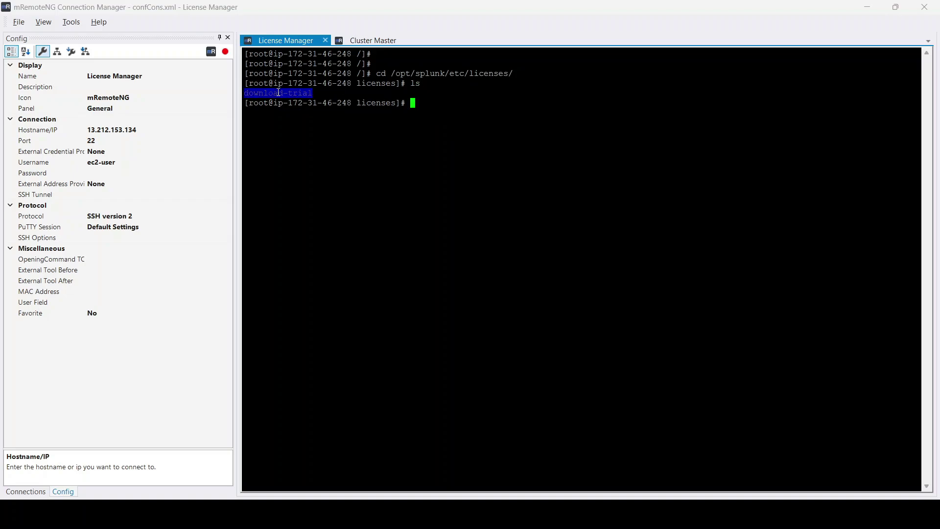
pyautogui.click(330, 93)
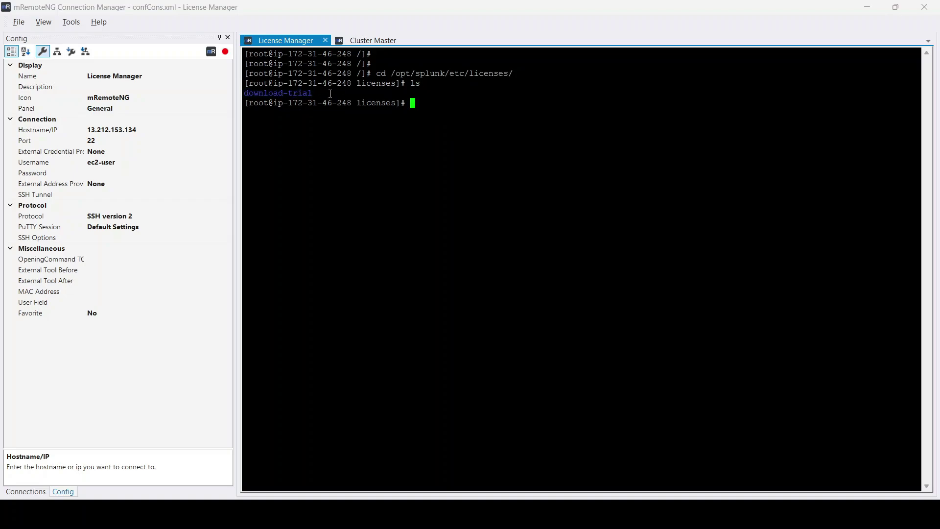
pyautogui.doubleClick(276, 94)
pyautogui.click(321, 96)
pyautogui.moveTo(612, 497)
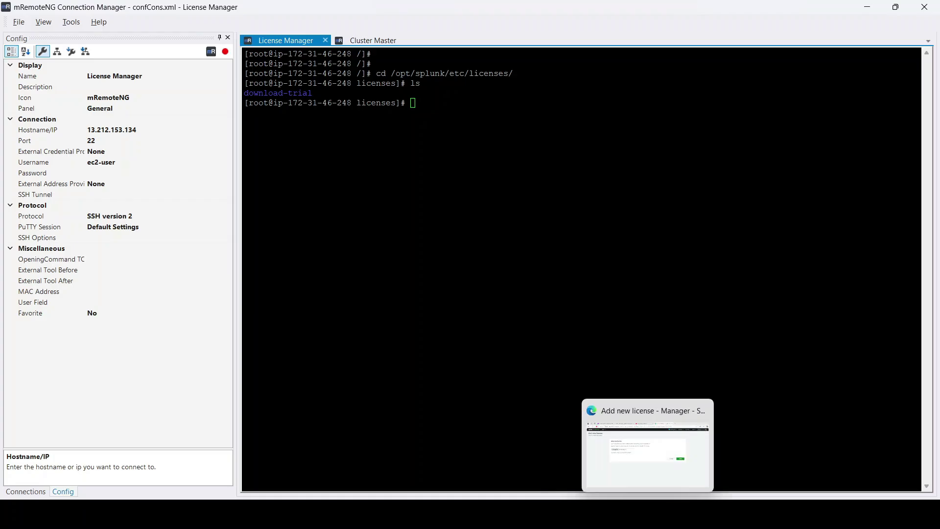
pyautogui.click(654, 453)
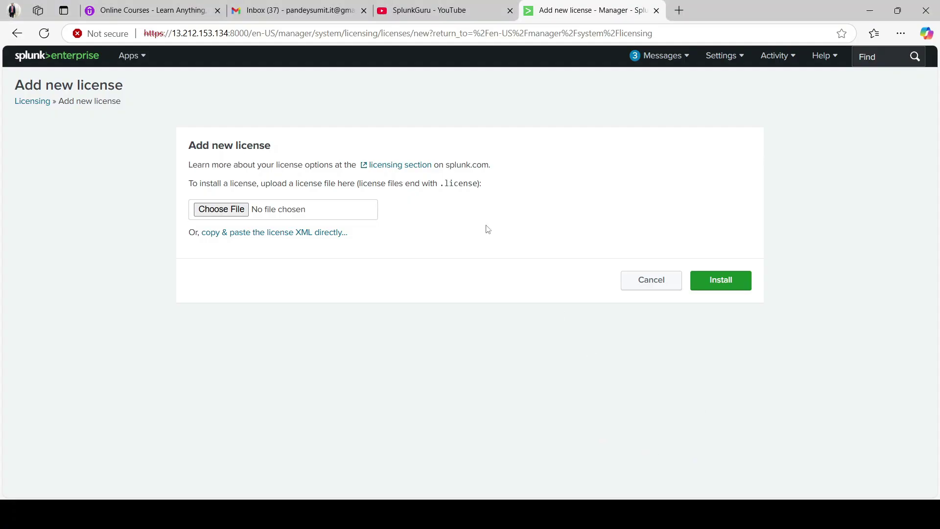
# - Install splunk.license.big.license from the Desktop and read the Bad Request 'license is expired' error
pyautogui.click(222, 210)
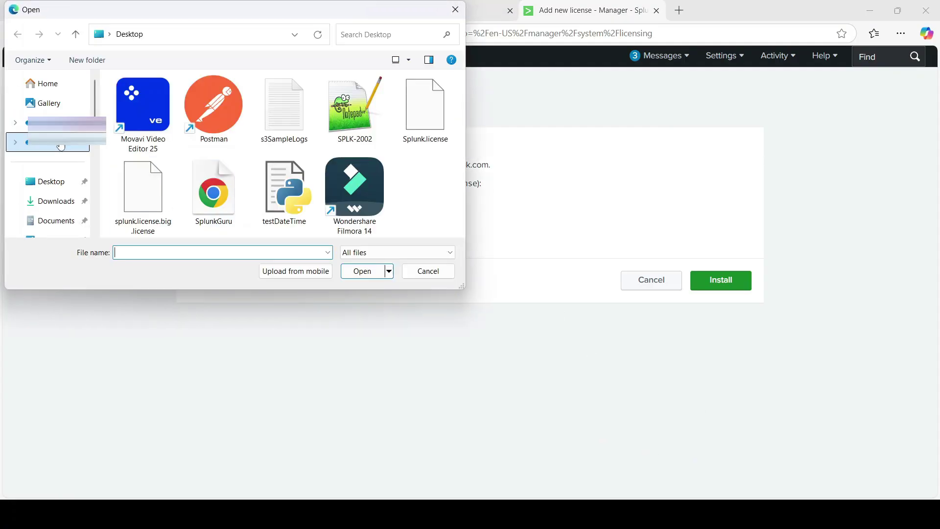
pyautogui.click(58, 143)
pyautogui.click(50, 183)
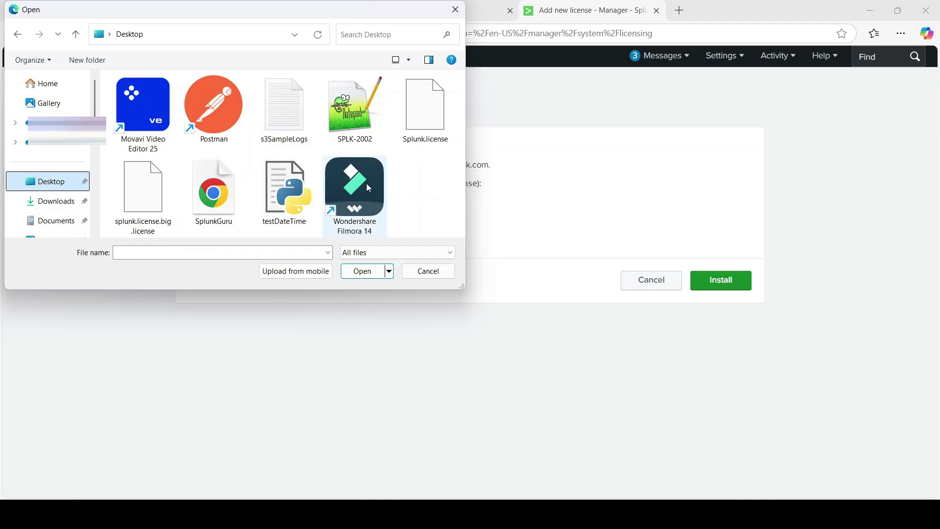
pyautogui.click(142, 196)
pyautogui.click(351, 279)
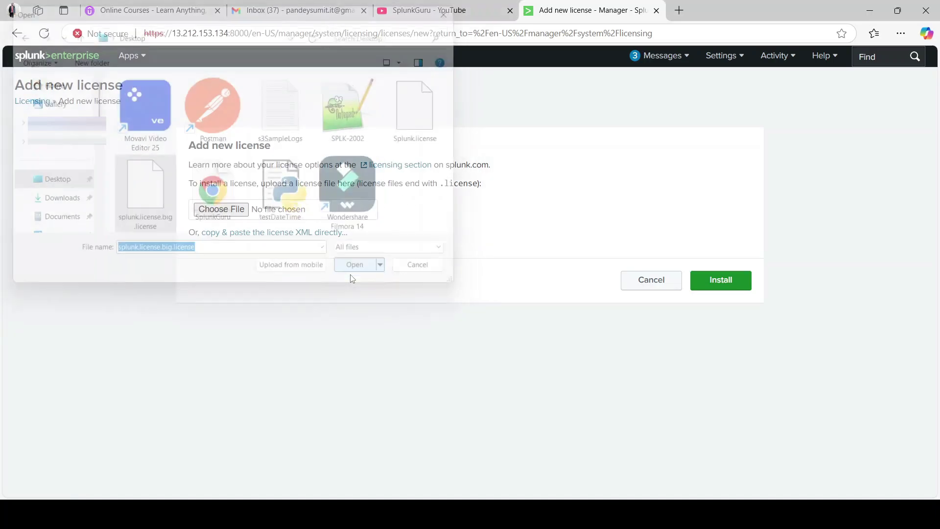
pyautogui.click(747, 281)
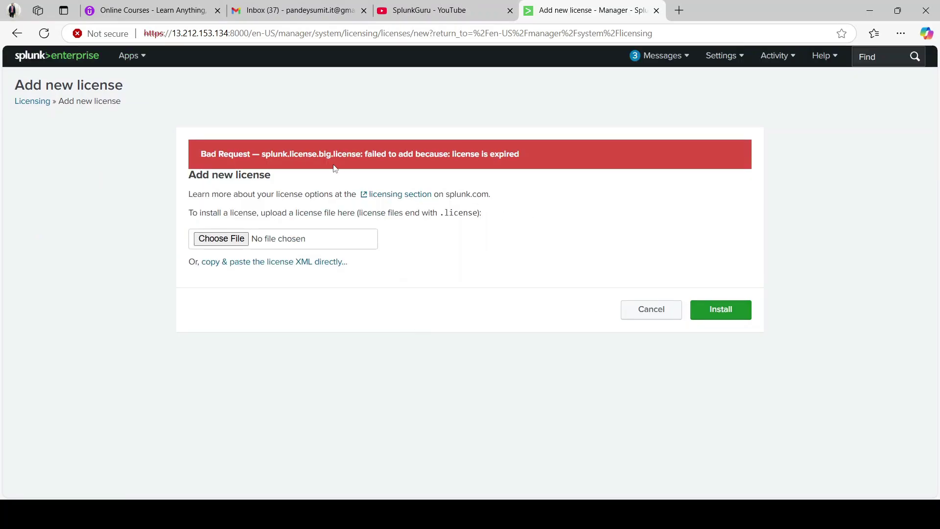
pyautogui.moveTo(305, 155); pyautogui.dragTo(480, 155)
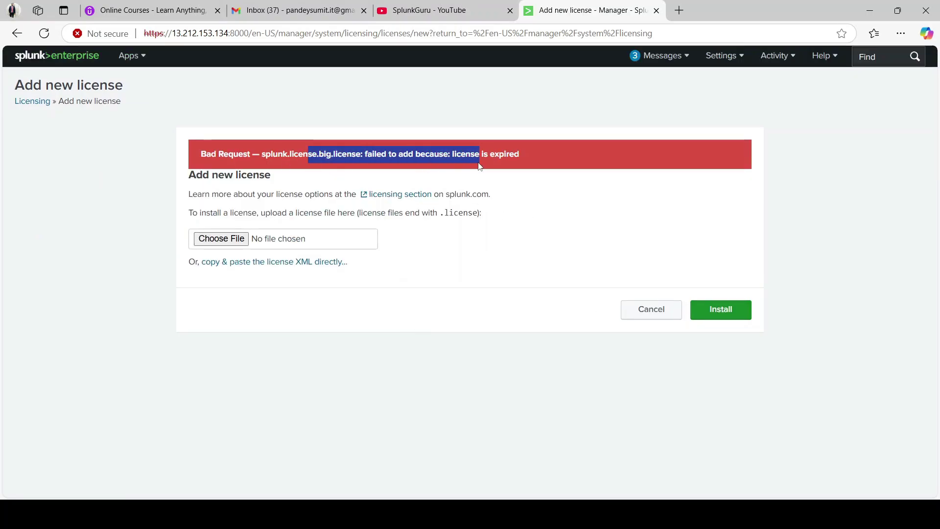
pyautogui.click(541, 153)
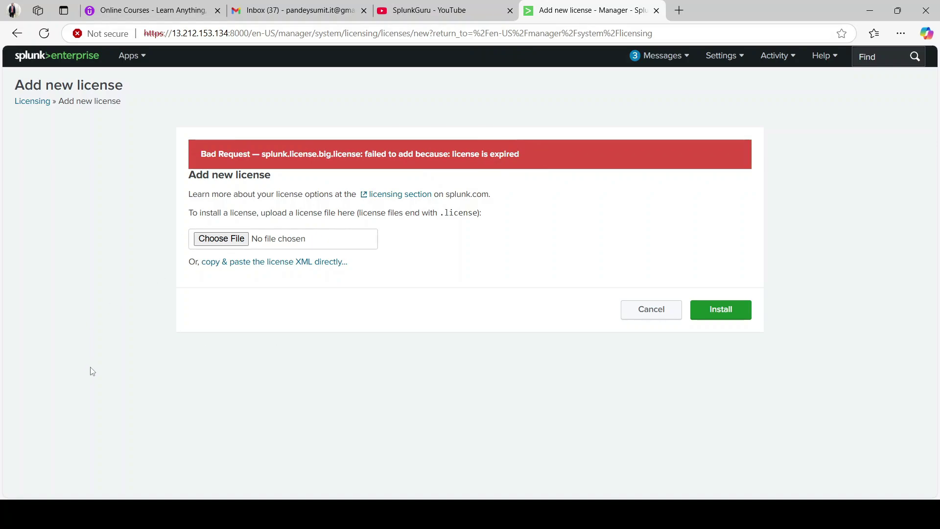
# - Install Splunk.license and note the license-added, restart-required message
pyautogui.click(224, 245)
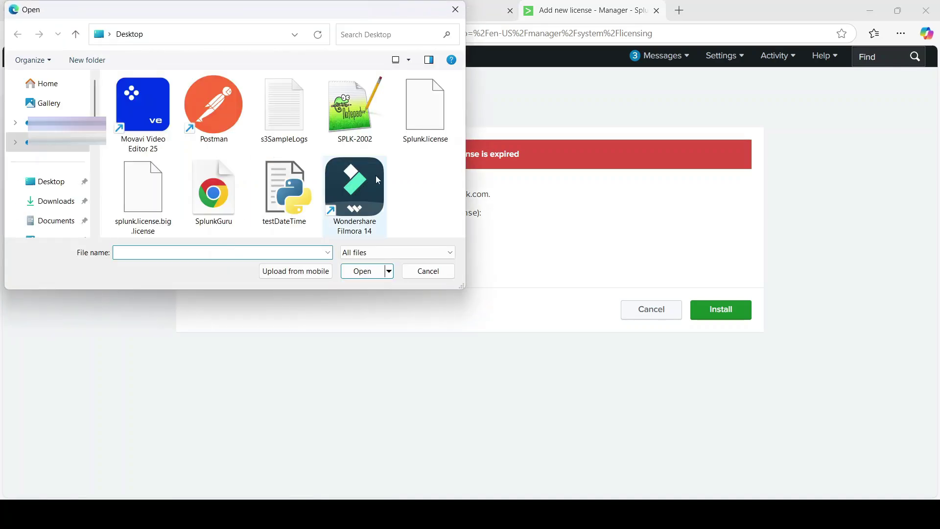
pyautogui.click(425, 112)
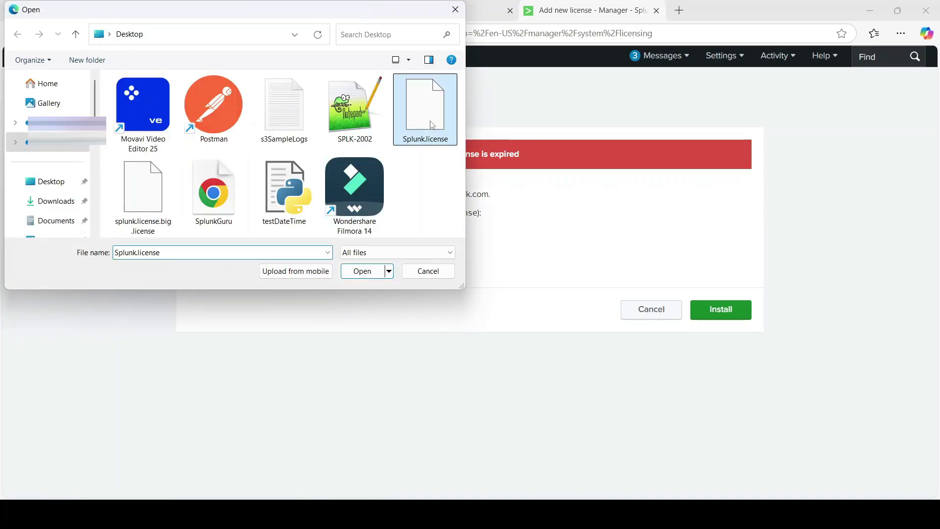
pyautogui.click(363, 271)
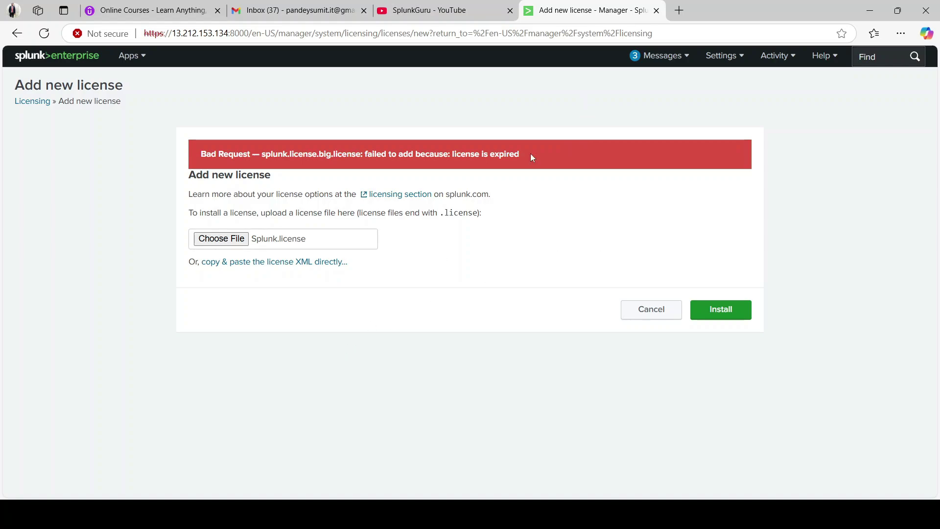
pyautogui.click(713, 303)
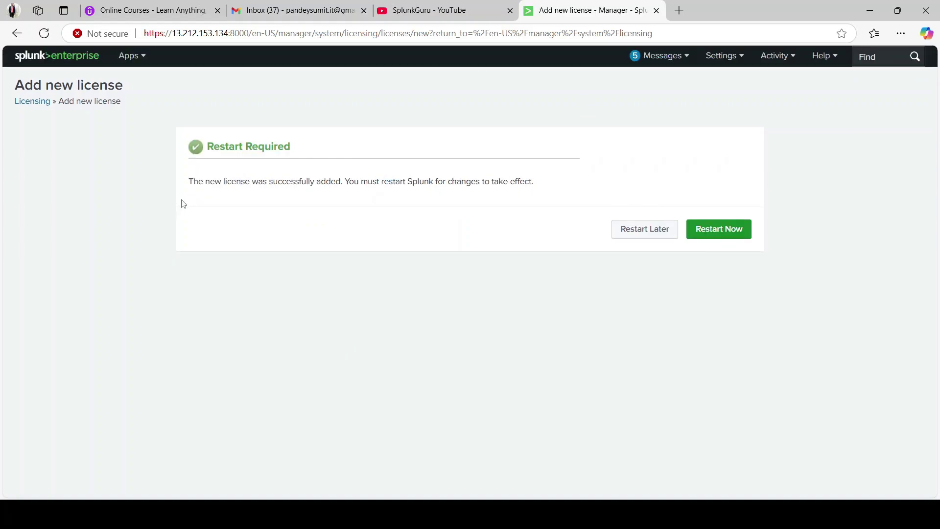
pyautogui.moveTo(219, 186); pyautogui.dragTo(336, 193)
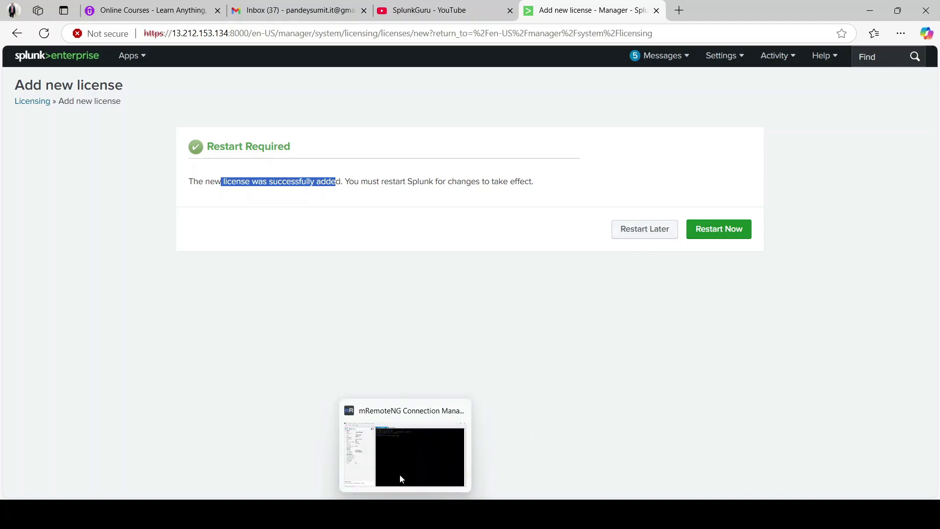
pyautogui.click(399, 473)
# - Run /opt/splunk/bin/splunk restart, then pwd and ls to see enterprise beside download-trial
pyautogui.write('/opt/')
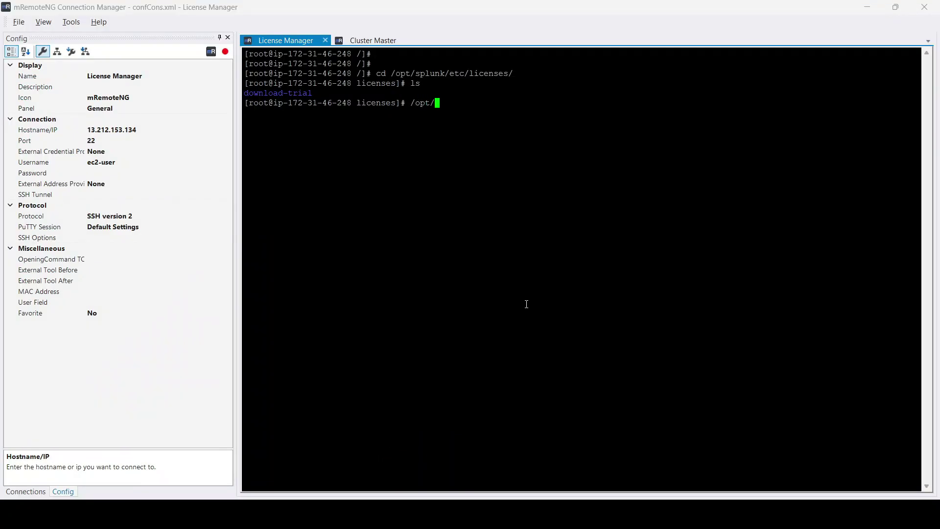
pyautogui.write('splunk/bin/splunk restart')
pyautogui.press('Return')
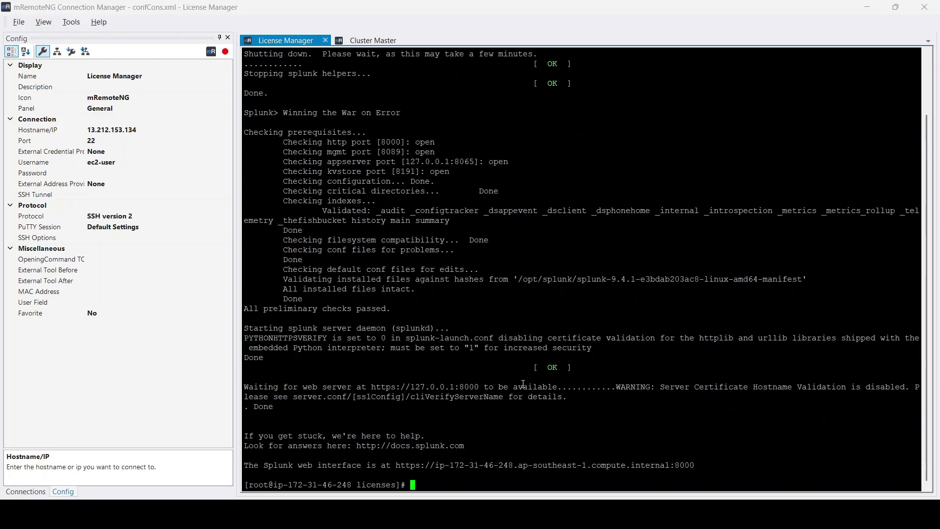
pyautogui.write('pwd')
pyautogui.press('Return')
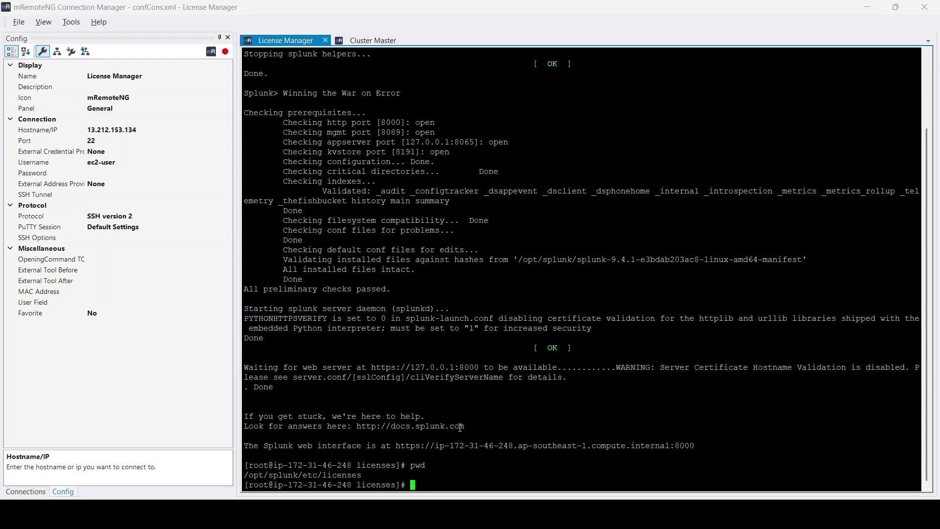
pyautogui.write('ls')
pyautogui.press('Return')
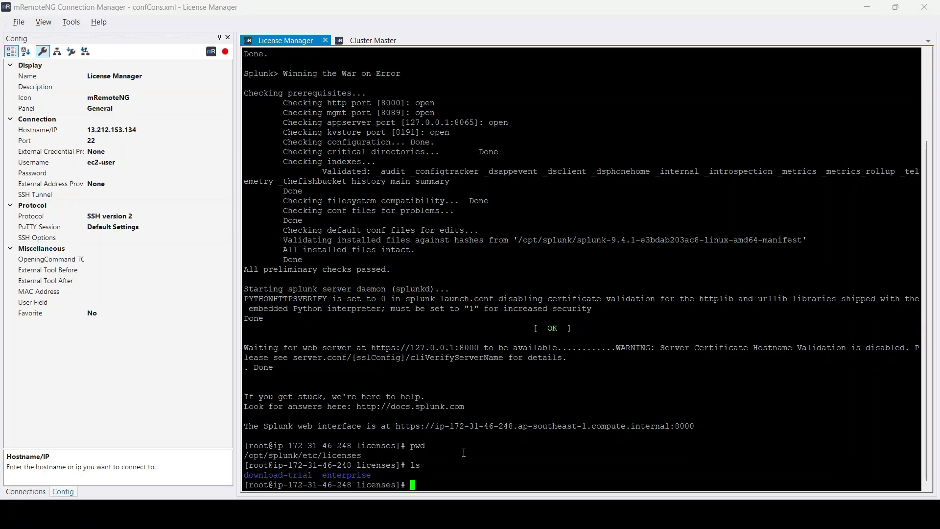
# - Sign back in to Splunk as admin and decline saving the password
pyautogui.click(654, 429)
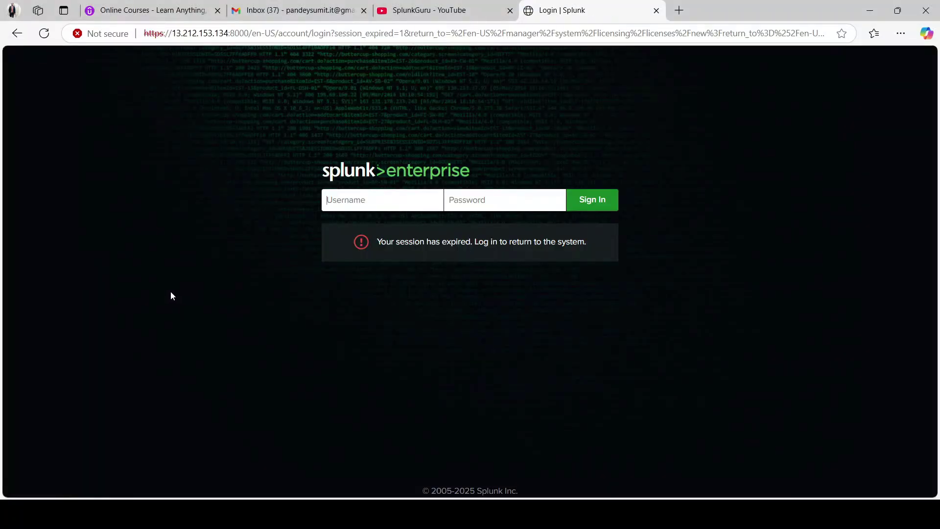
pyautogui.write('ad')
pyautogui.press('Down')
pyautogui.press('Return')
pyautogui.press('Return')
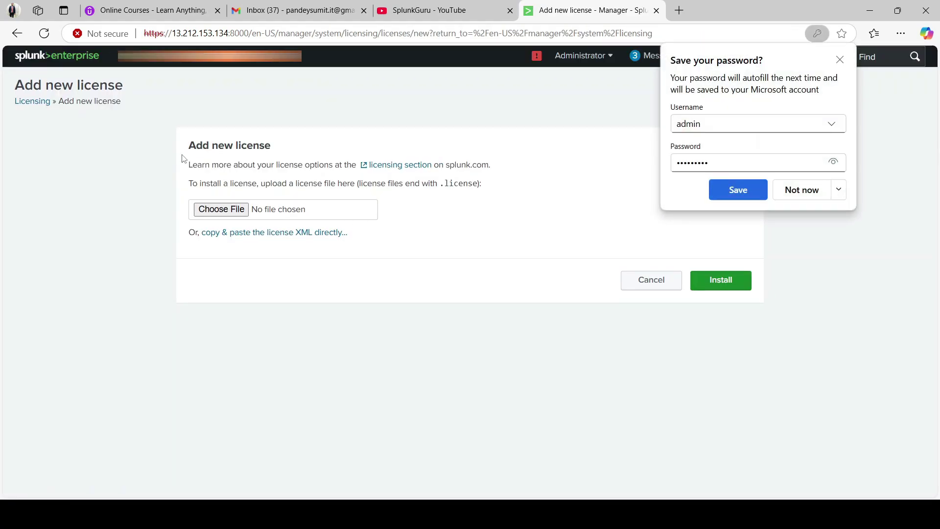
pyautogui.click(840, 60)
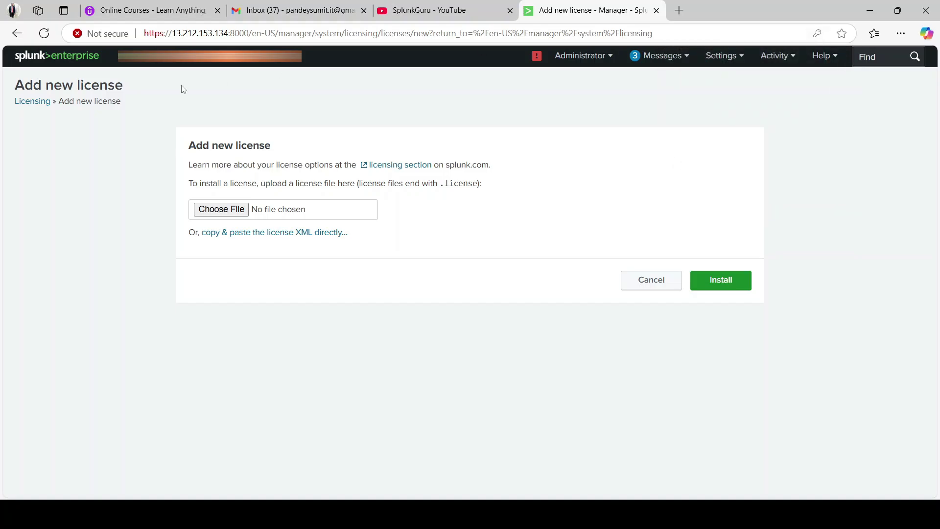
# - Open Licensing and review the 51,200 MB Enterprise Term Non-Production license
pyautogui.click(36, 104)
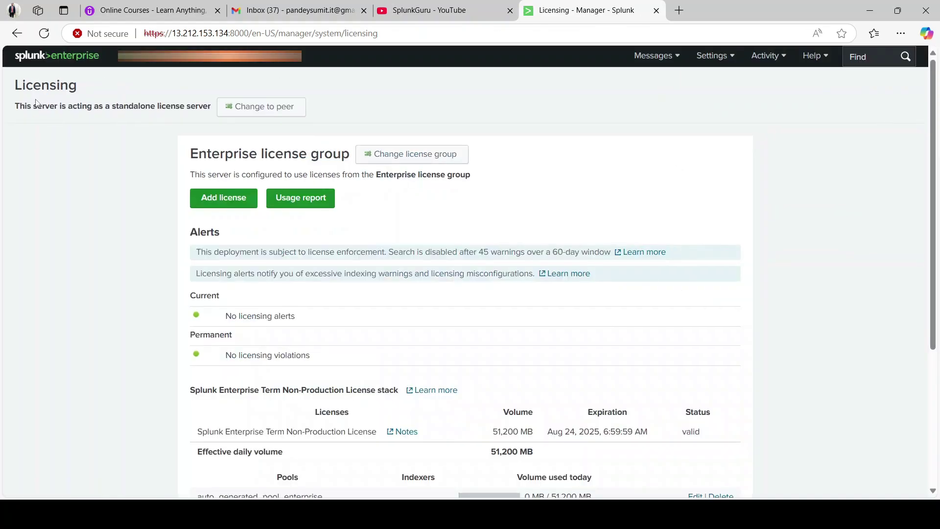
pyautogui.scroll(-3, 142, 375)
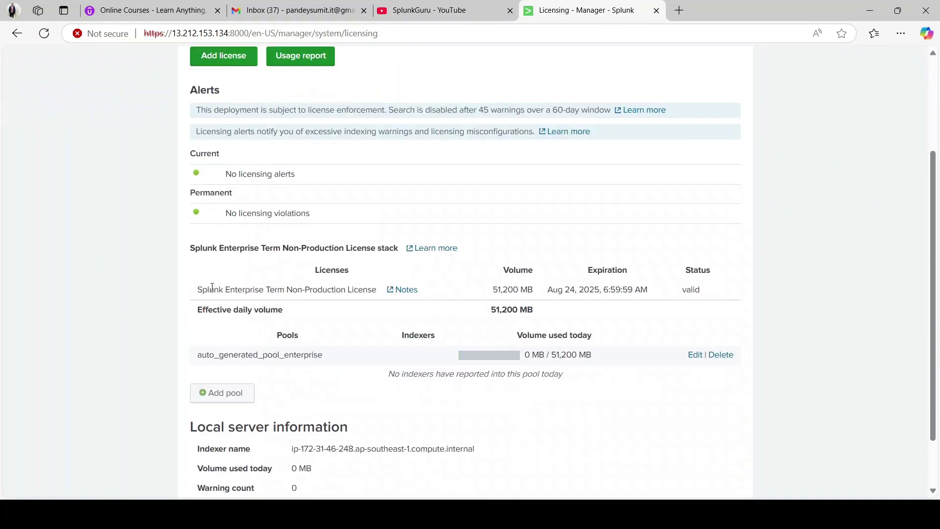
pyautogui.moveTo(200, 292); pyautogui.dragTo(379, 293)
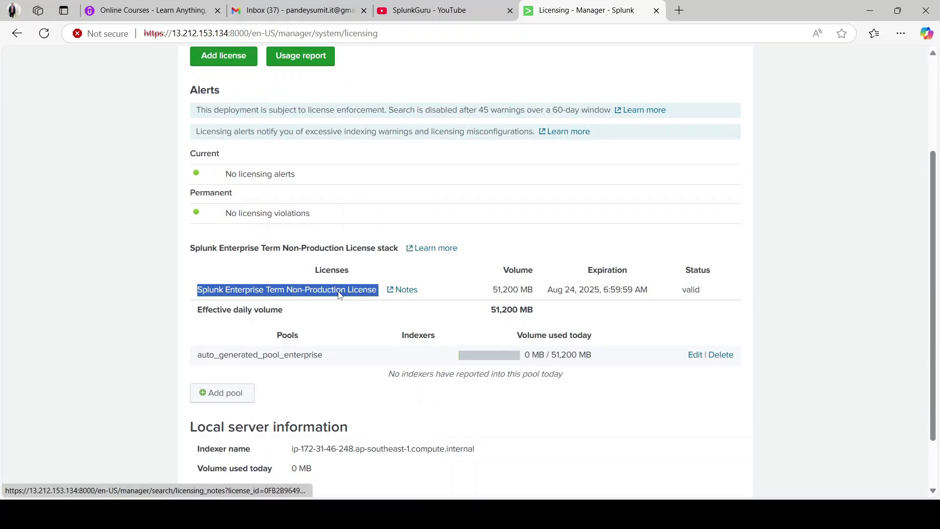
pyautogui.click(165, 296)
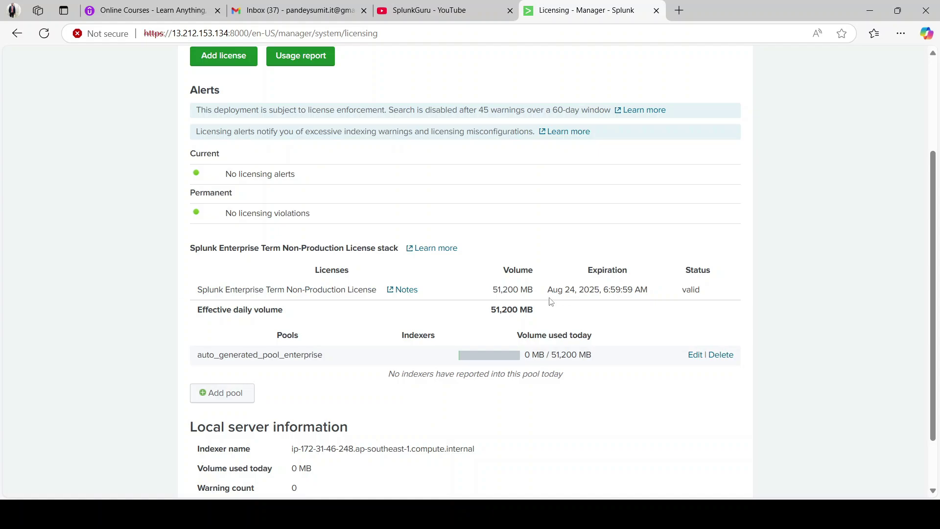
pyautogui.doubleClick(508, 289)
pyautogui.click(540, 293)
pyautogui.scroll(-2, 143, 362)
pyautogui.scroll(3, 143, 362)
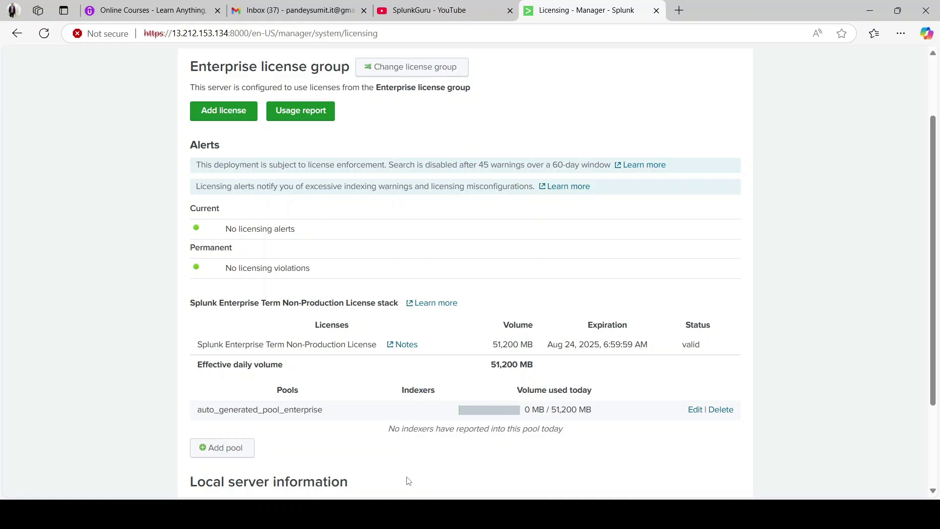
# - Bring up the Cluster Master session and show its connection properties with host 18.143.181.2
pyautogui.moveTo(409, 511)
pyautogui.click(407, 453)
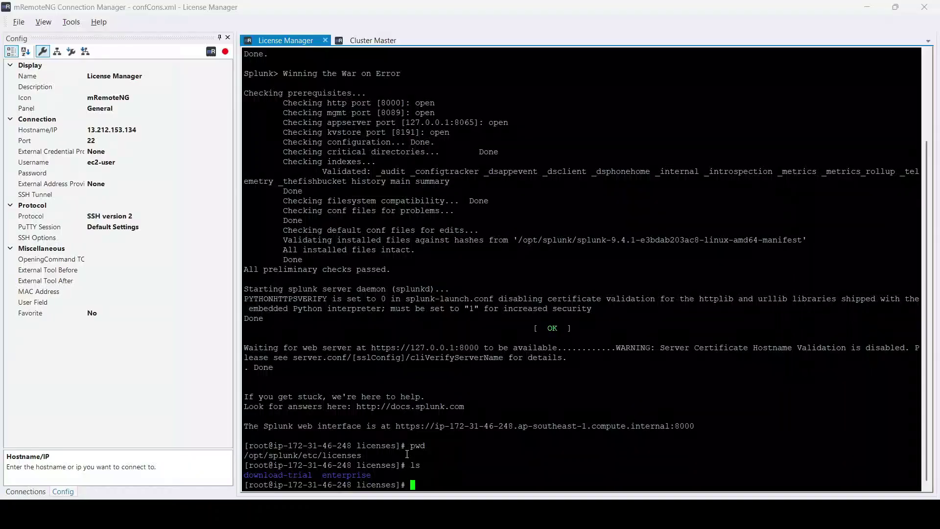
pyautogui.click(373, 41)
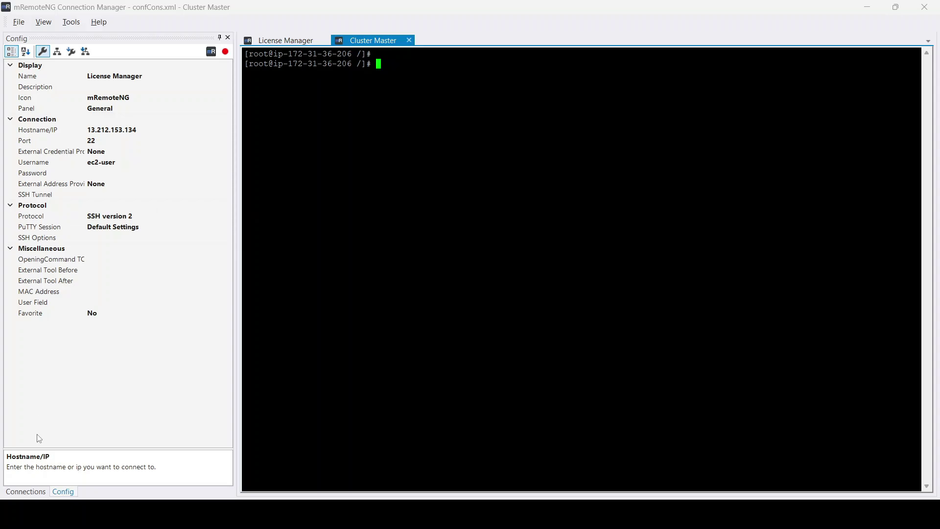
pyautogui.click(28, 493)
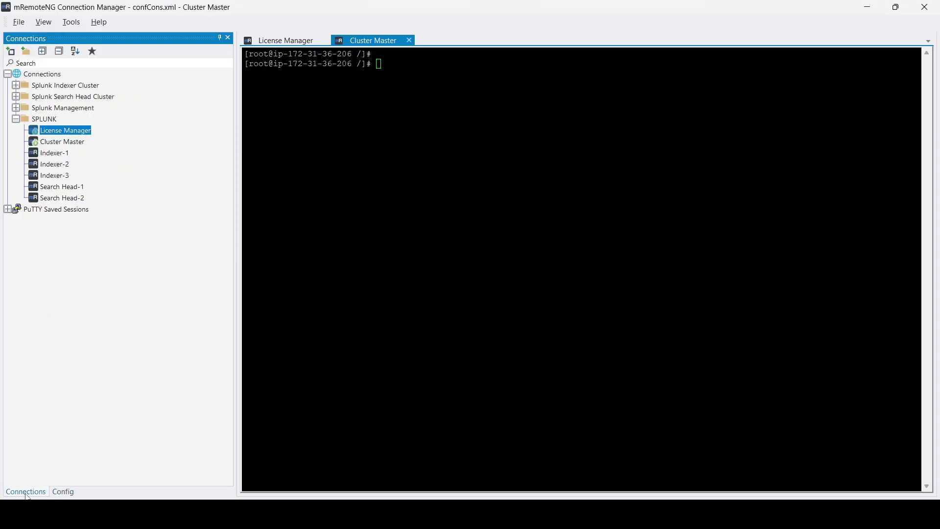
pyautogui.click(58, 143)
pyautogui.click(63, 492)
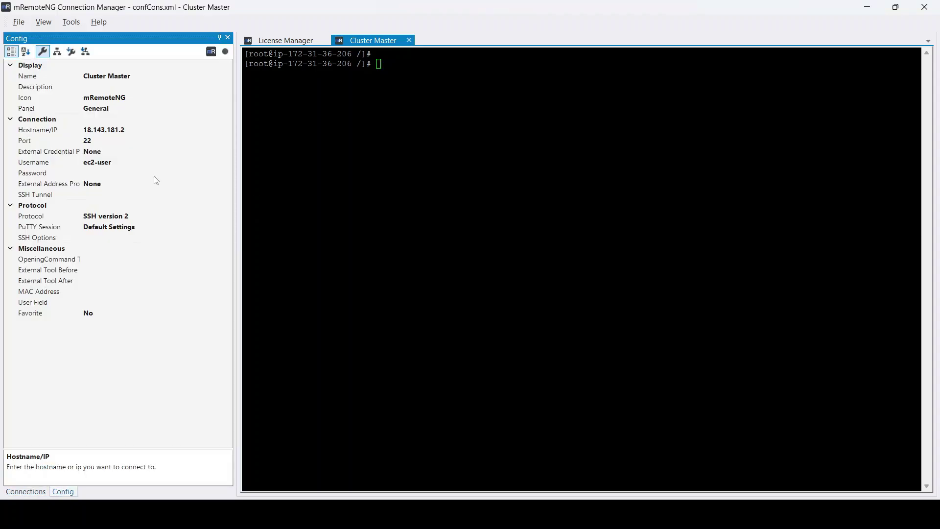
pyautogui.click(125, 135)
pyautogui.hotkey('ctrl', 'c')
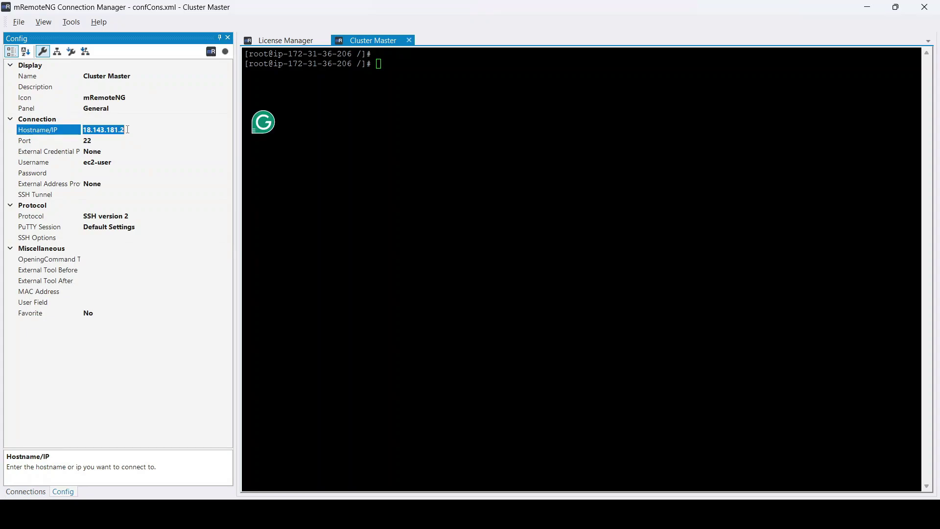
pyautogui.click(652, 446)
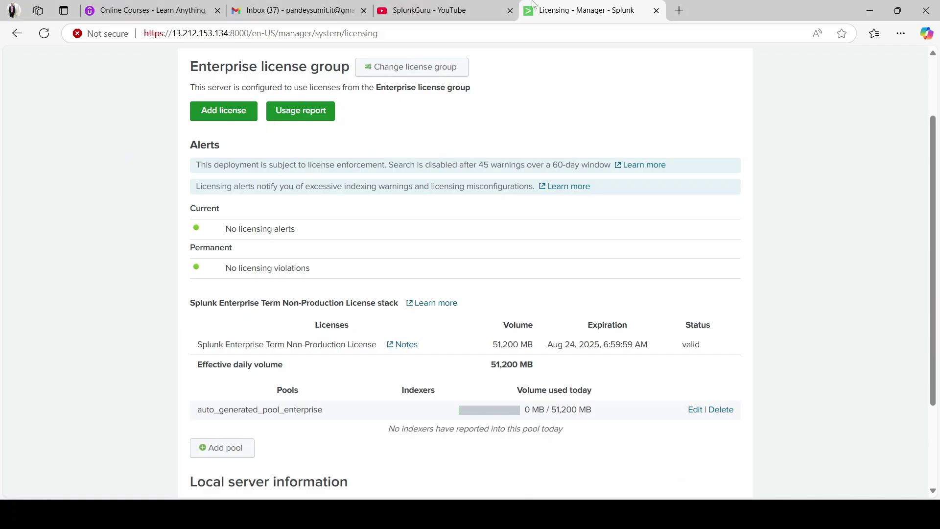
pyautogui.click(684, 13)
pyautogui.write('h')
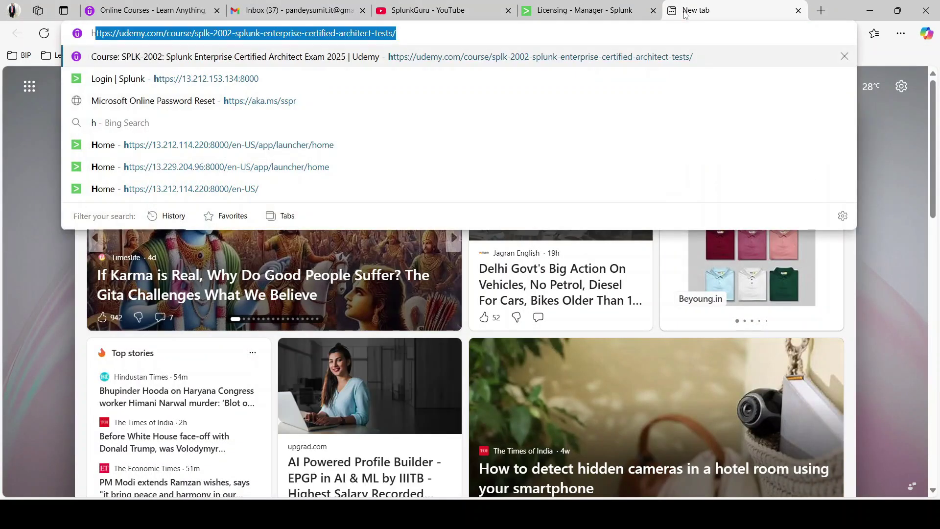
pyautogui.write('ttps://')
pyautogui.hotkey('ctrl', 'v')
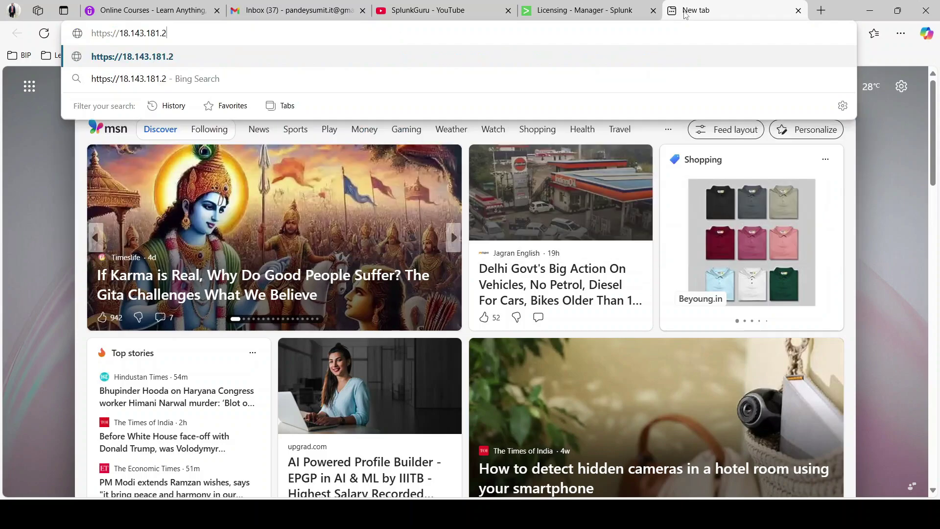
pyautogui.write(':8000')
pyautogui.press('Return')
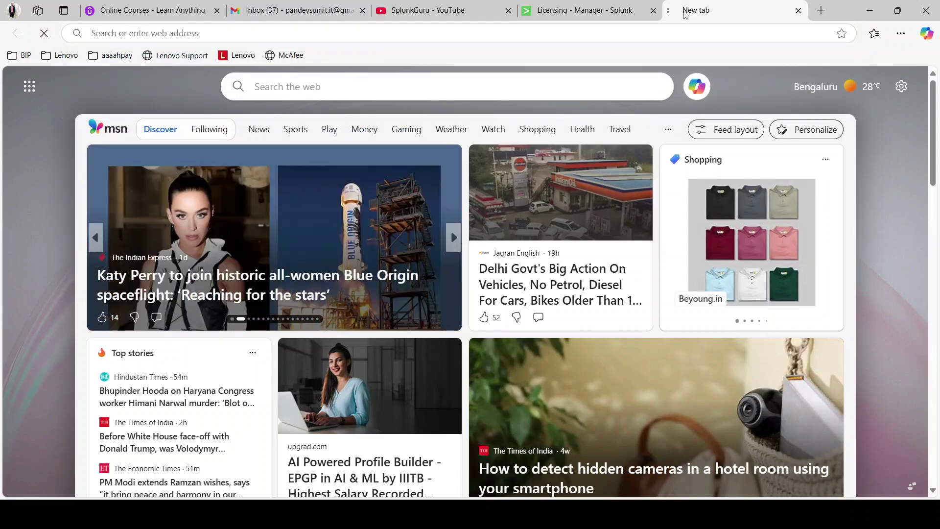
pyautogui.click(315, 301)
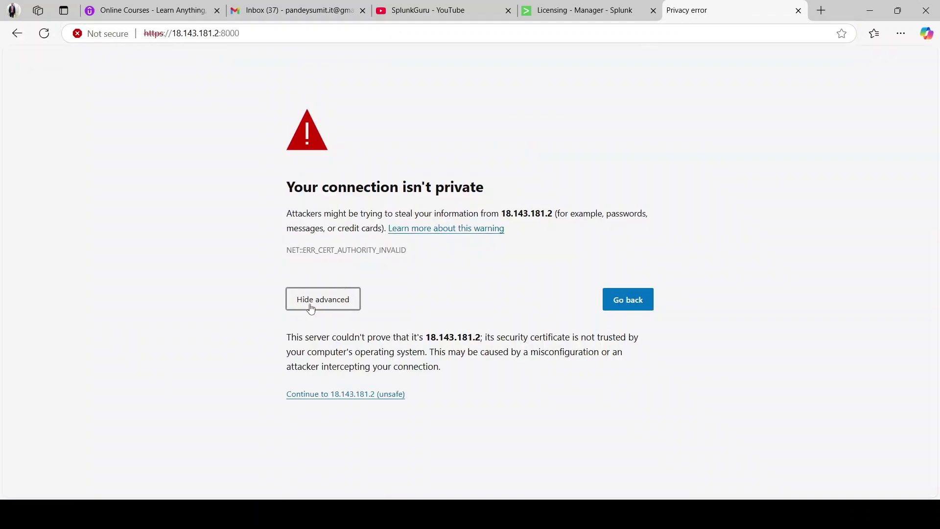
pyautogui.click(328, 396)
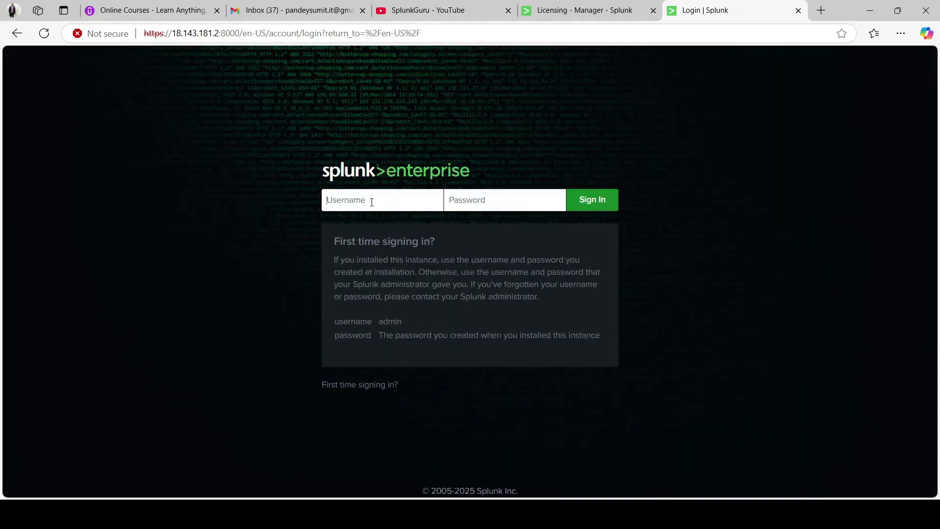
# - Sign in as admin, decline saving the password and dismiss the usage-data notice
pyautogui.write('admin')
pyautogui.press('Tab')
pyautogui.write('*********')
pyautogui.press('Return')
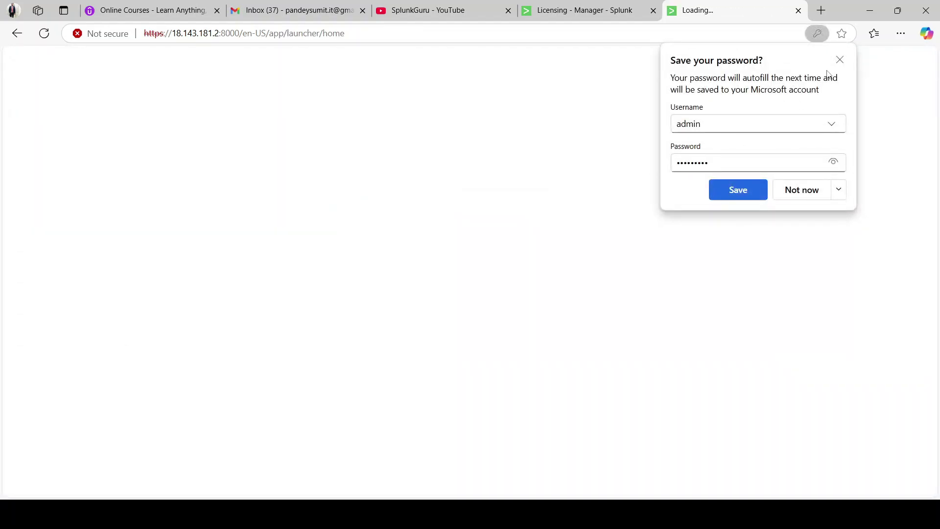
pyautogui.click(840, 60)
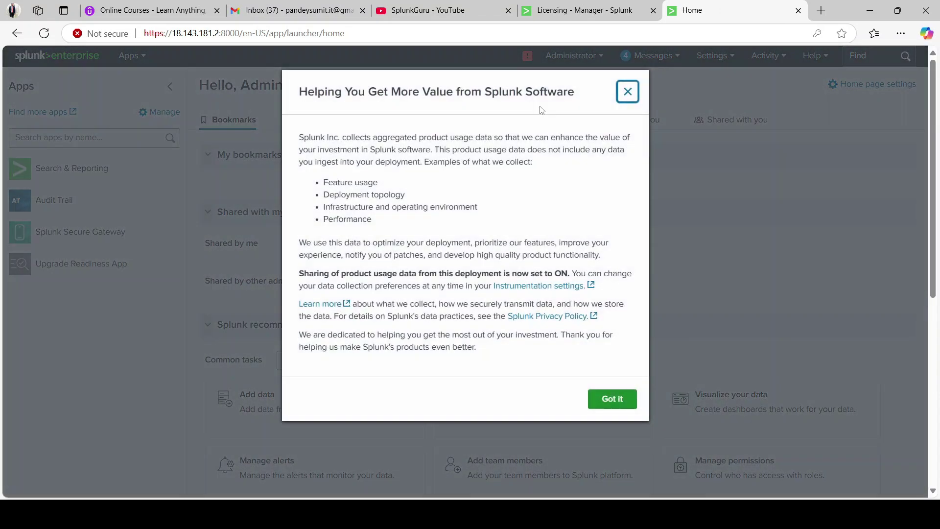
pyautogui.click(627, 91)
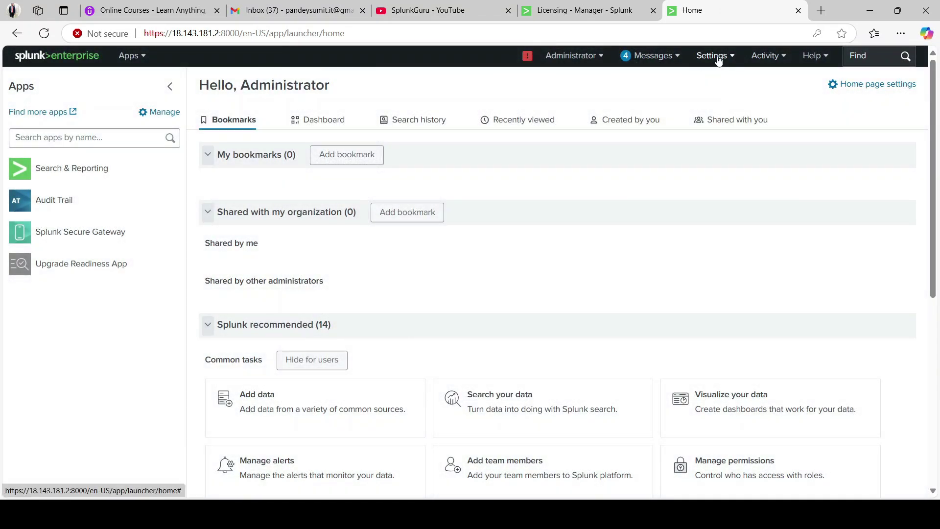
# - Open Settings > Licensing on the Cluster Master and compare it with the license manager's page
pyautogui.click(713, 55)
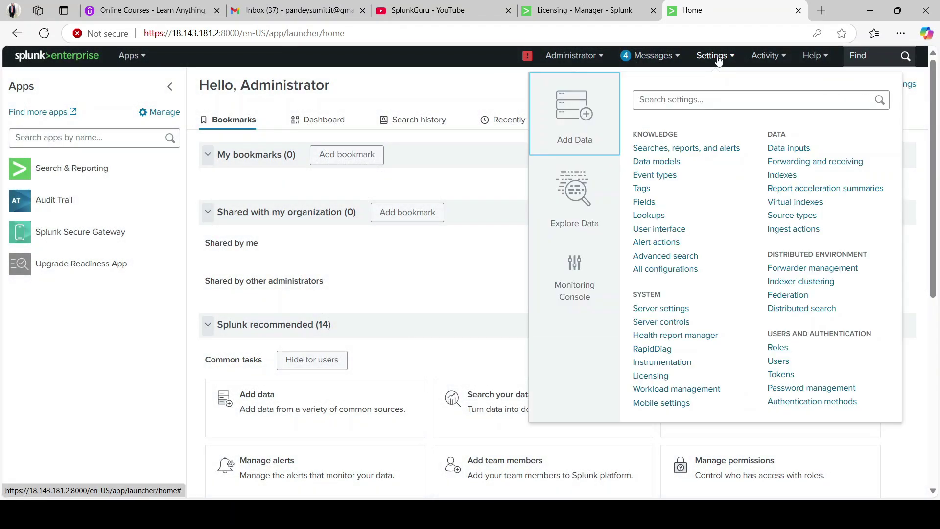
pyautogui.click(650, 376)
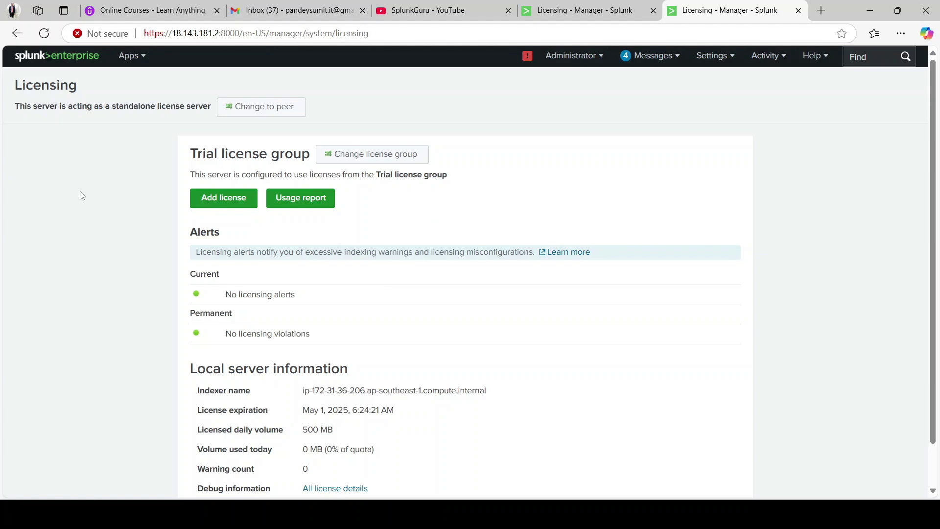
pyautogui.click(571, 18)
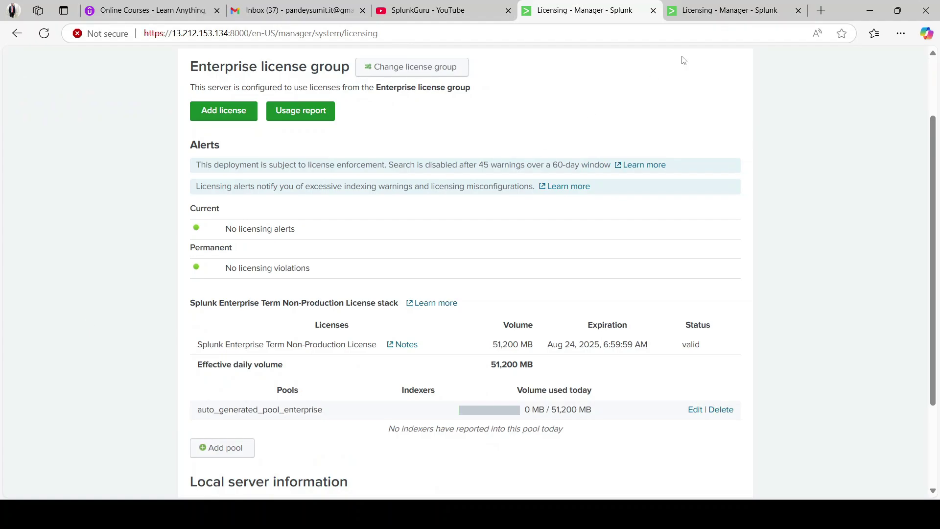
pyautogui.click(711, 17)
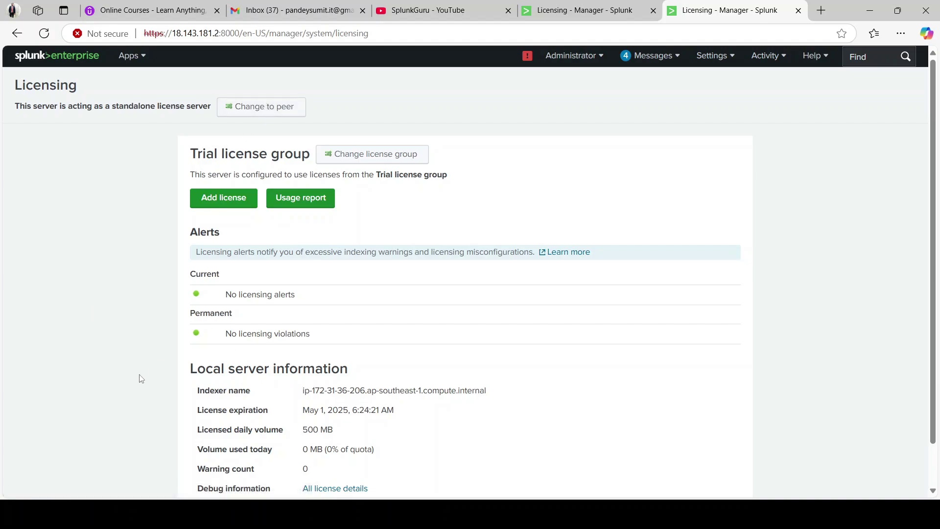
pyautogui.scroll(-1, 373, 260)
# - Choose Change to peer and designate a different Splunk instance as the manager license server
pyautogui.scroll(1, 379, 206)
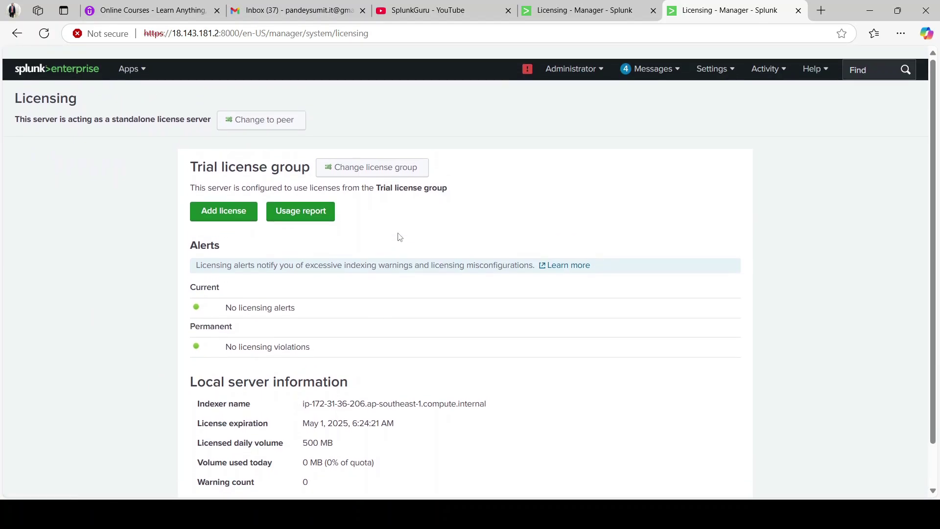
pyautogui.moveTo(383, 171); pyautogui.dragTo(532, 167)
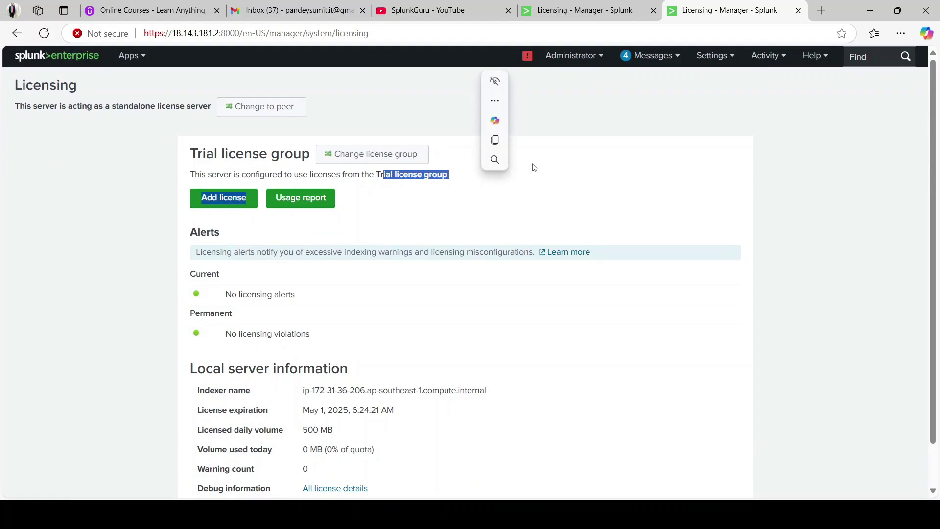
pyautogui.click(531, 167)
pyautogui.click(233, 110)
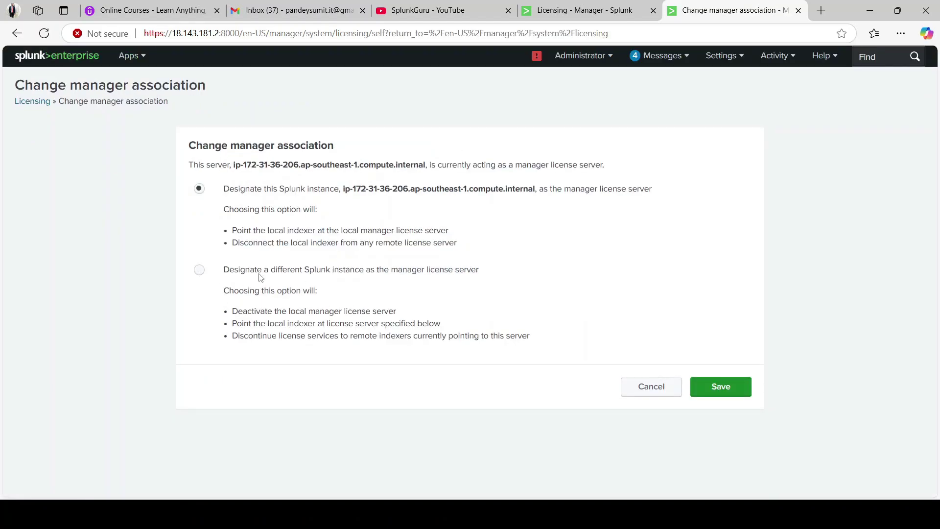
pyautogui.moveTo(229, 270); pyautogui.dragTo(434, 275)
pyautogui.click(473, 277)
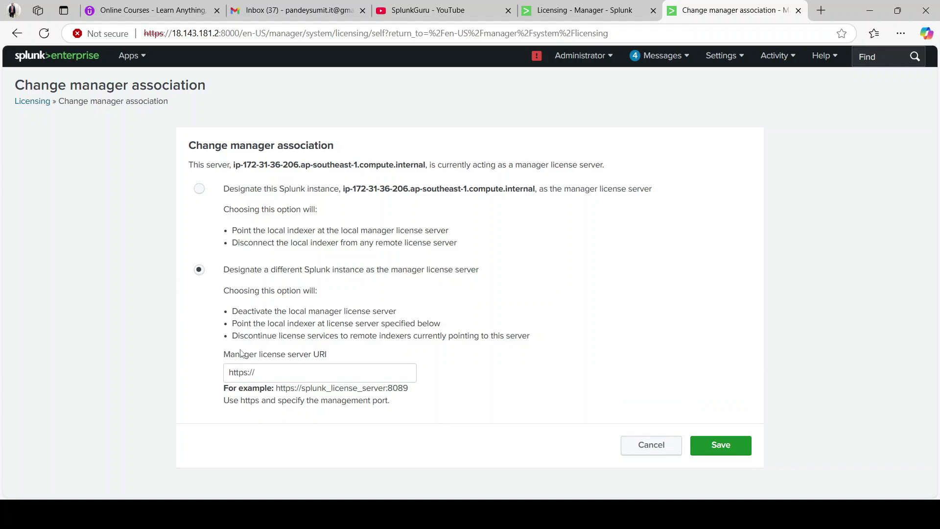
pyautogui.click(269, 375)
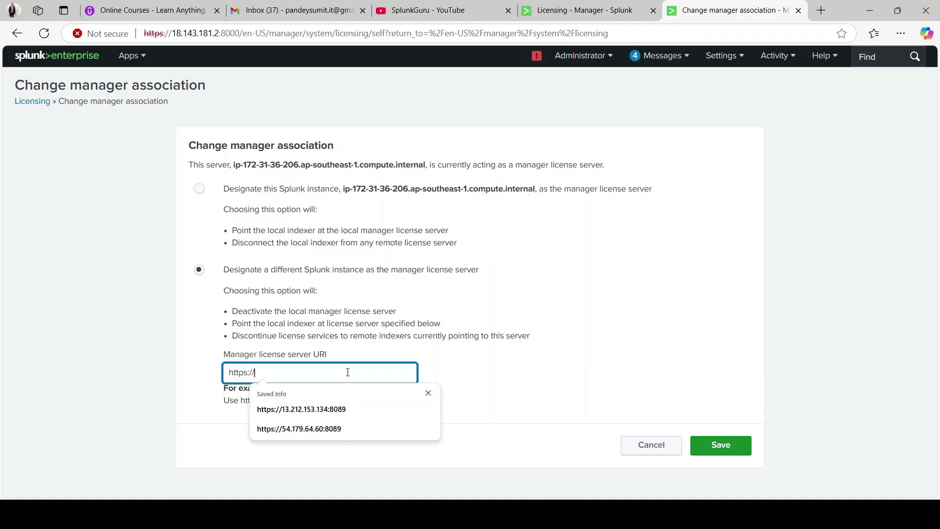
pyautogui.click(465, 359)
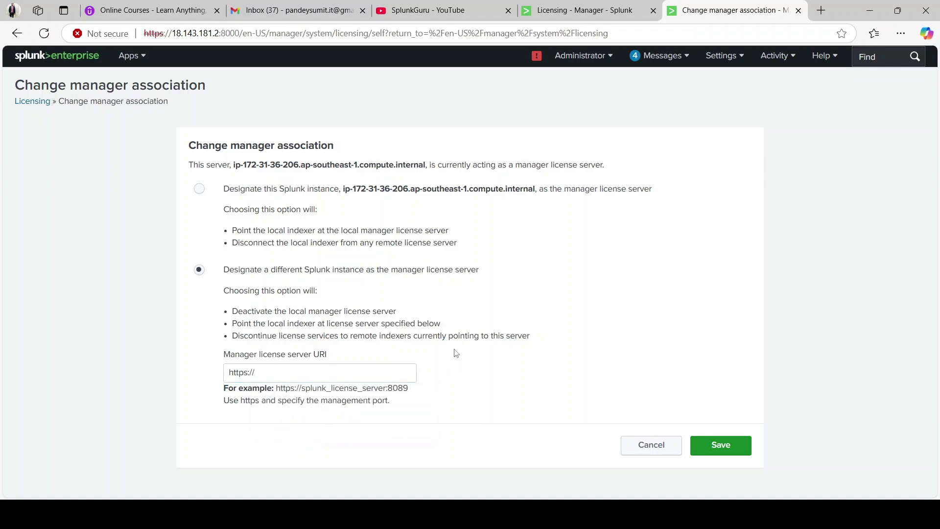
pyautogui.click(345, 372)
pyautogui.click(613, 392)
# - Review the licenser-localpeer command's manager_uri <LM>:8089 placeholder in Notepad++ tab 'new 13'
pyautogui.moveTo(417, 512)
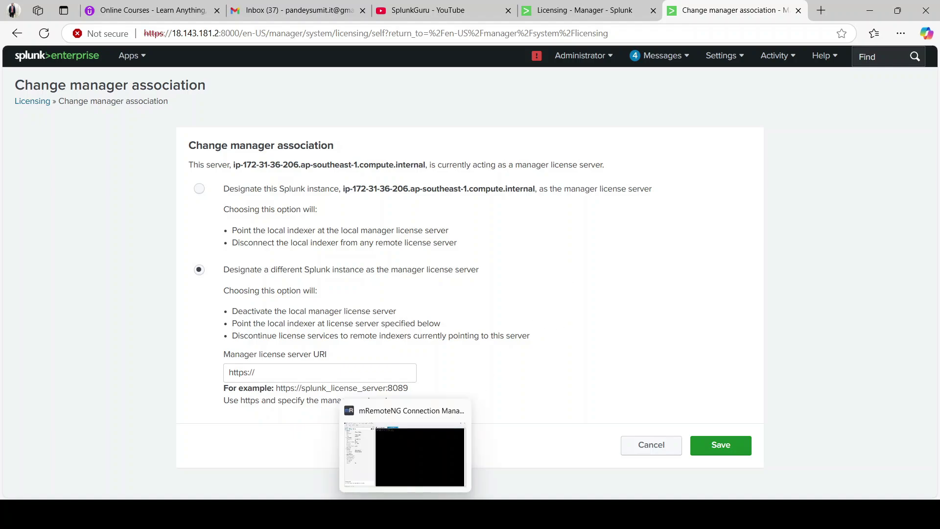
pyautogui.click(410, 441)
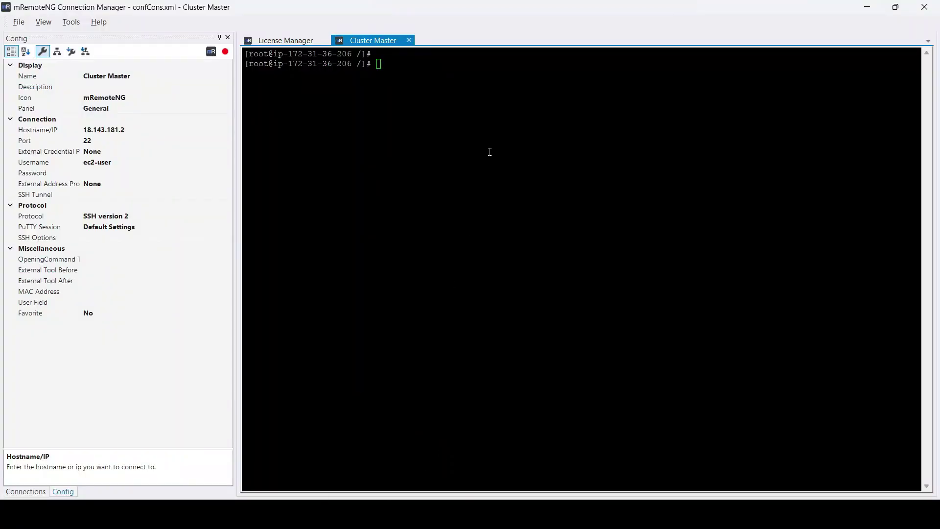
pyautogui.moveTo(674, 511)
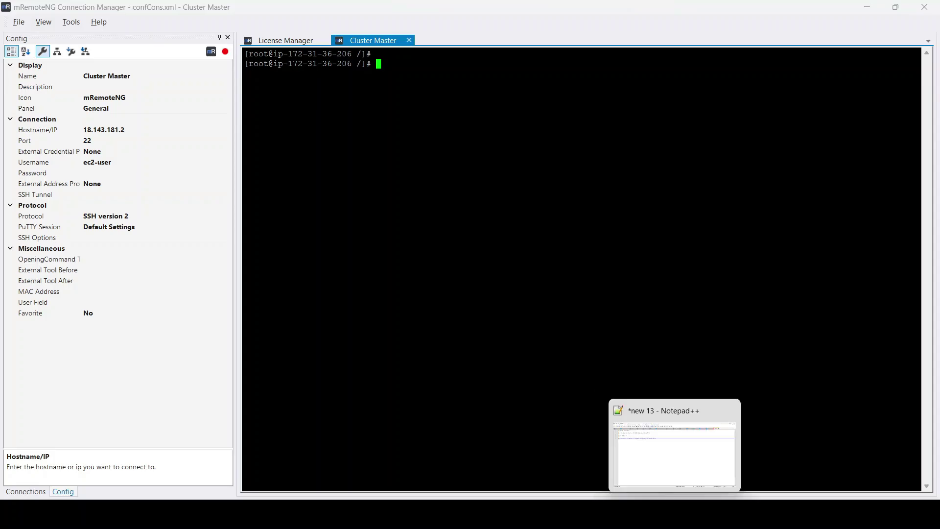
pyautogui.click(674, 443)
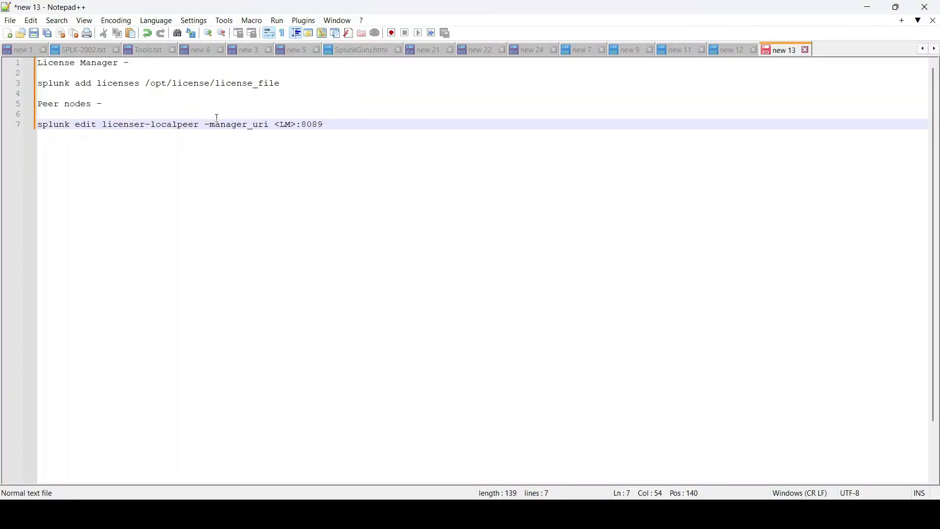
pyautogui.doubleClick(236, 125)
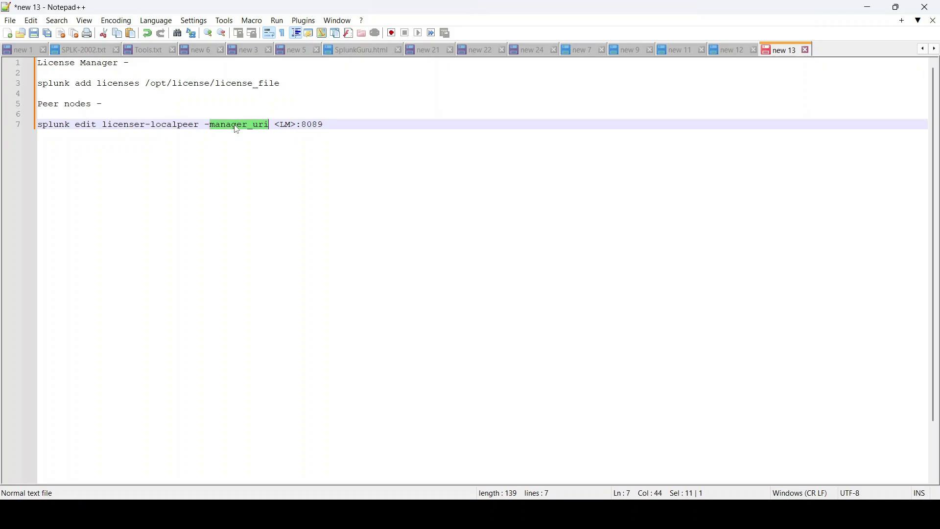
pyautogui.doubleClick(286, 125)
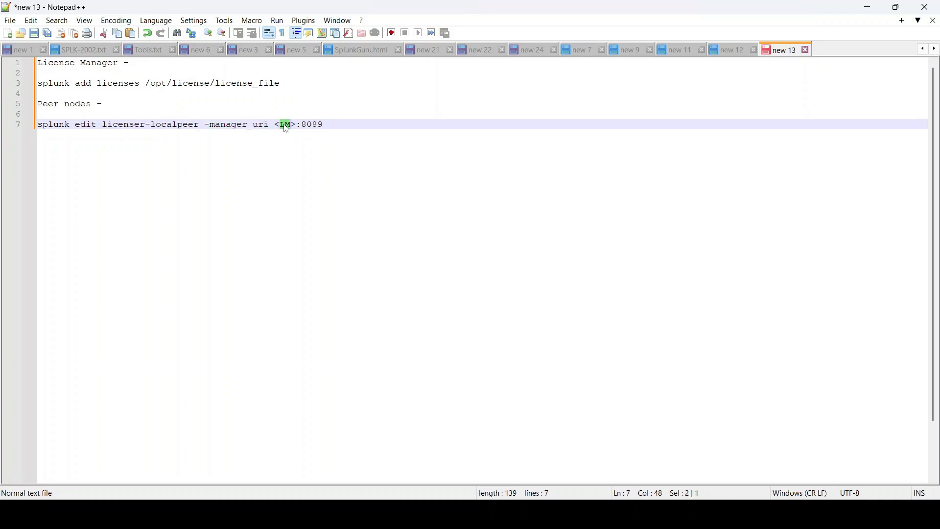
pyautogui.click(342, 125)
pyautogui.doubleClick(289, 125)
pyautogui.click(339, 126)
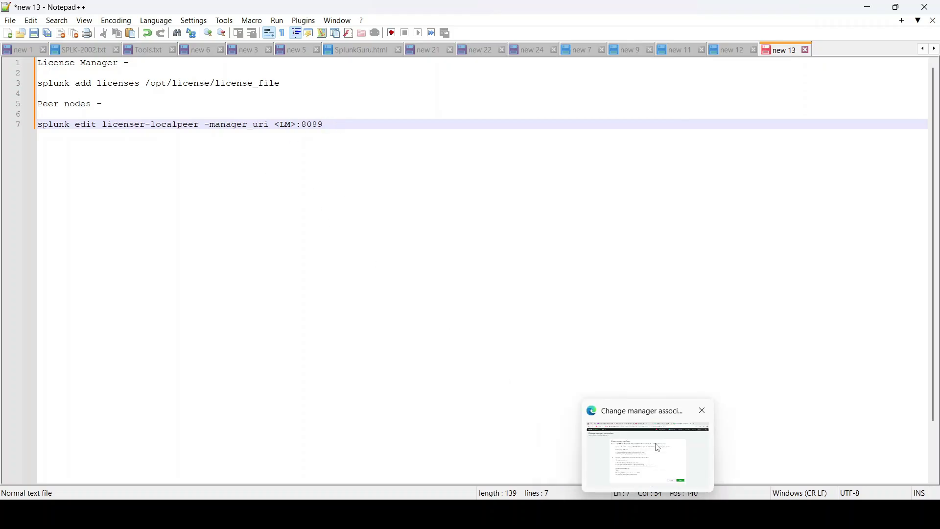
# - Check the license manager's Licensing page on the Enterprise group, then return to the Cluster Master terminal
pyautogui.click(658, 447)
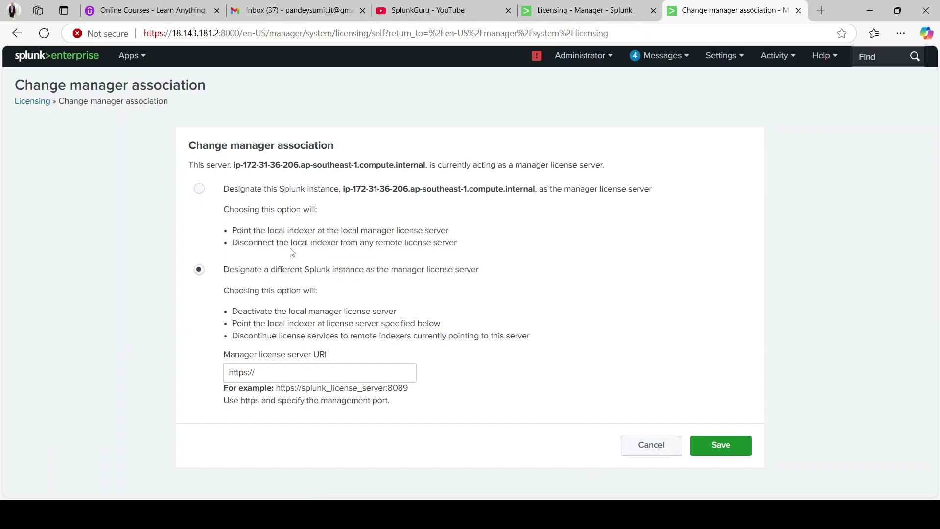
pyautogui.click(606, 7)
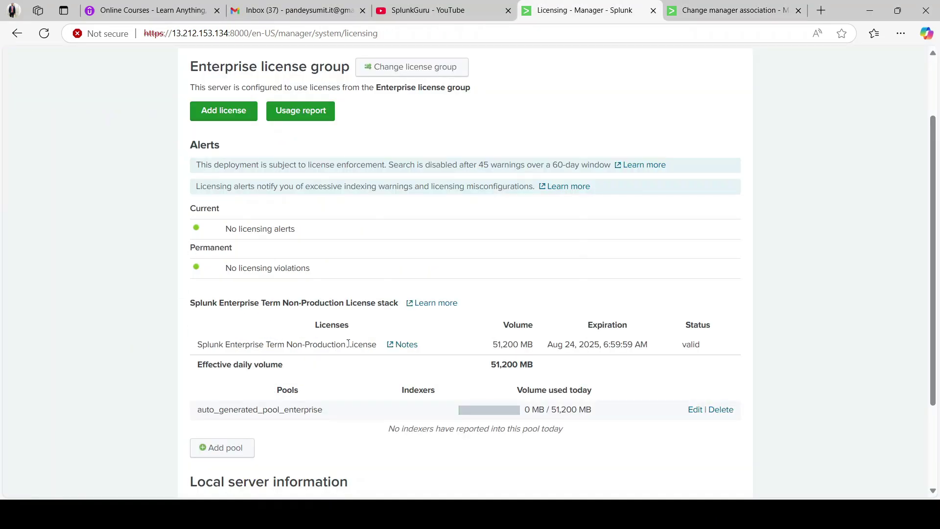
pyautogui.scroll(2, 406, 276)
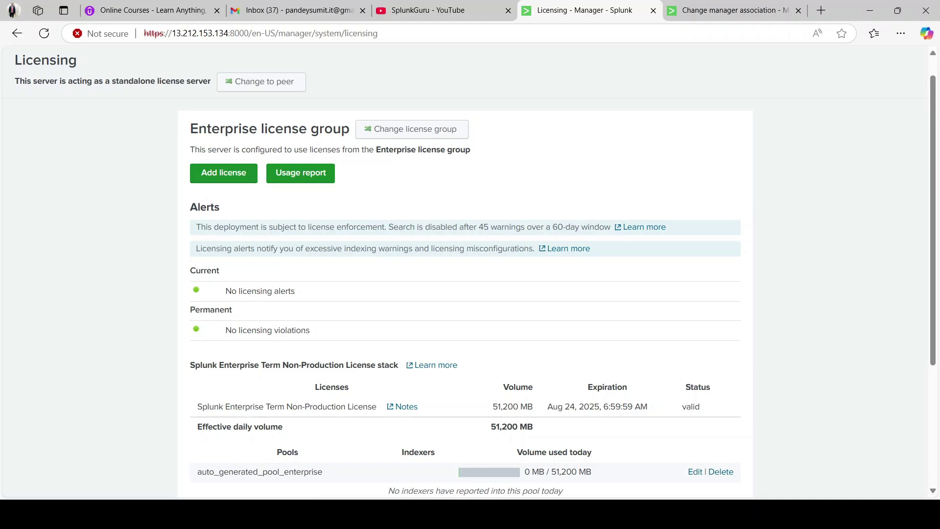
pyautogui.click(383, 431)
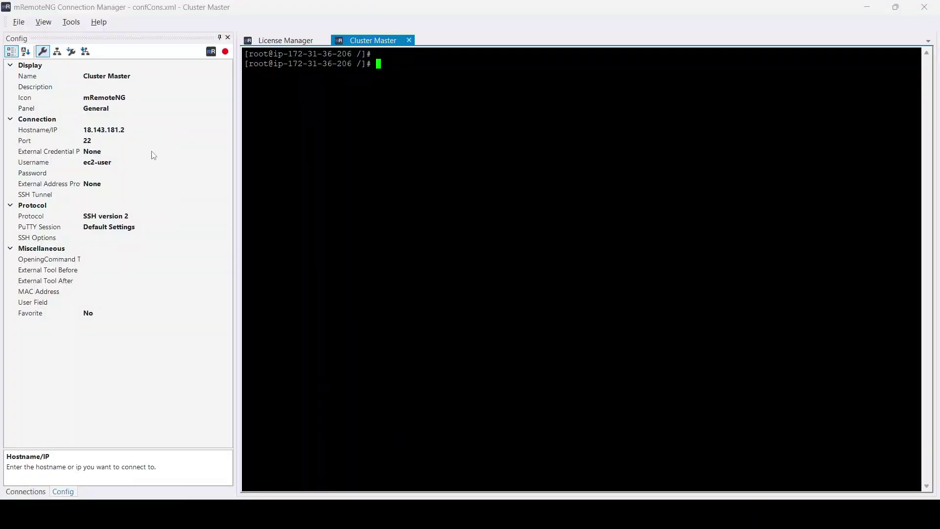
# - Copy the License Manager connection's Hostname/IP 13.212.153.134 from its mRemoteNG properties
pyautogui.click(23, 491)
pyautogui.click(63, 133)
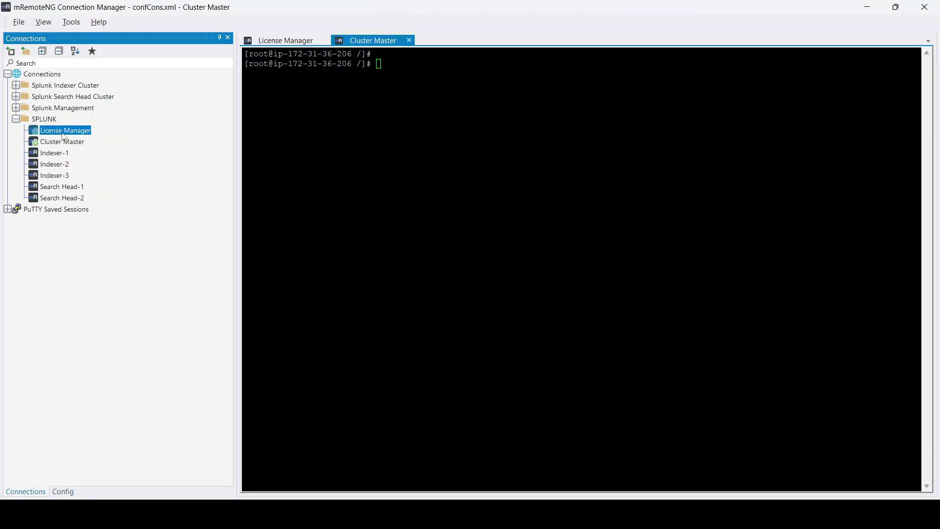
pyautogui.click(62, 491)
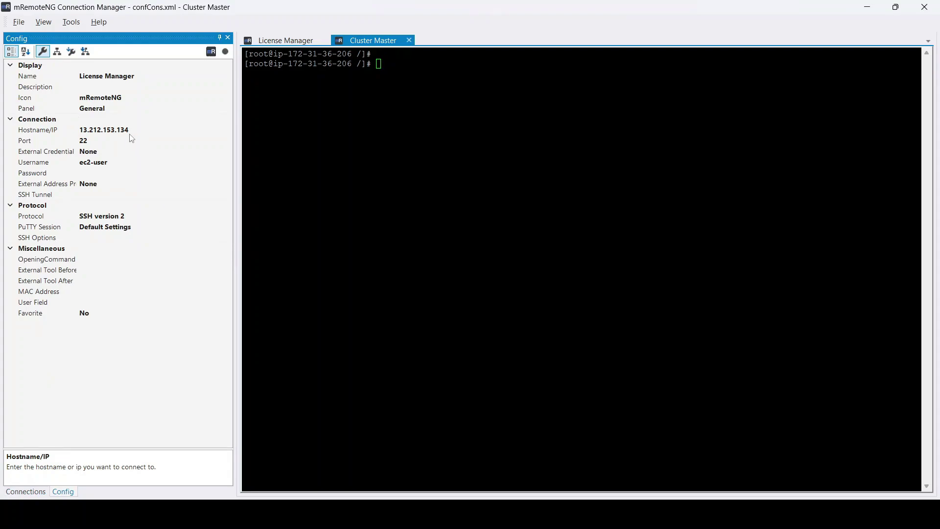
pyautogui.click(130, 132)
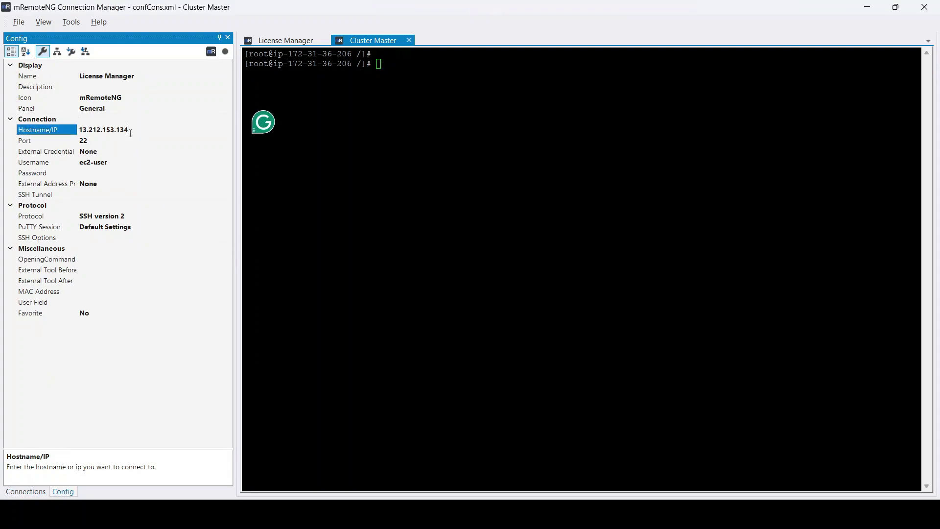
pyautogui.moveTo(131, 132); pyautogui.dragTo(79, 131)
pyautogui.hotkey('ctrl', 'c')
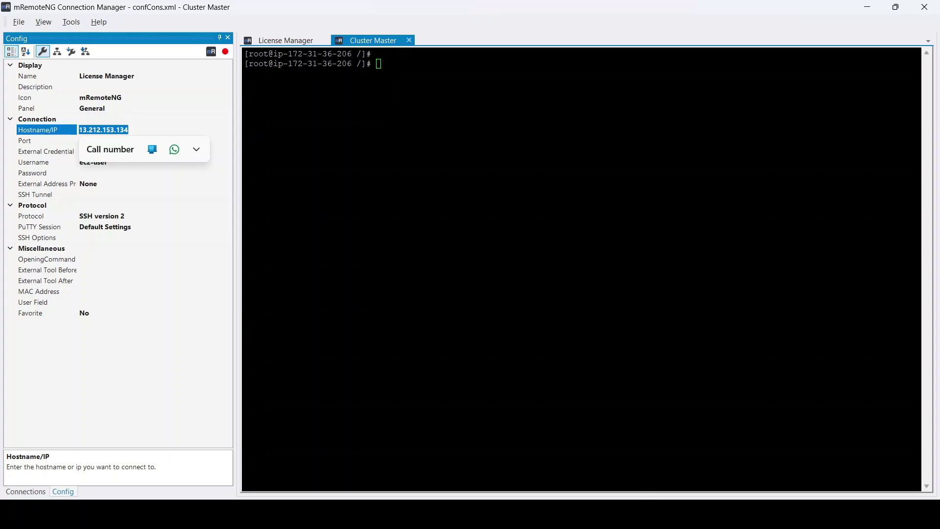
pyautogui.moveTo(646, 514)
pyautogui.click(640, 448)
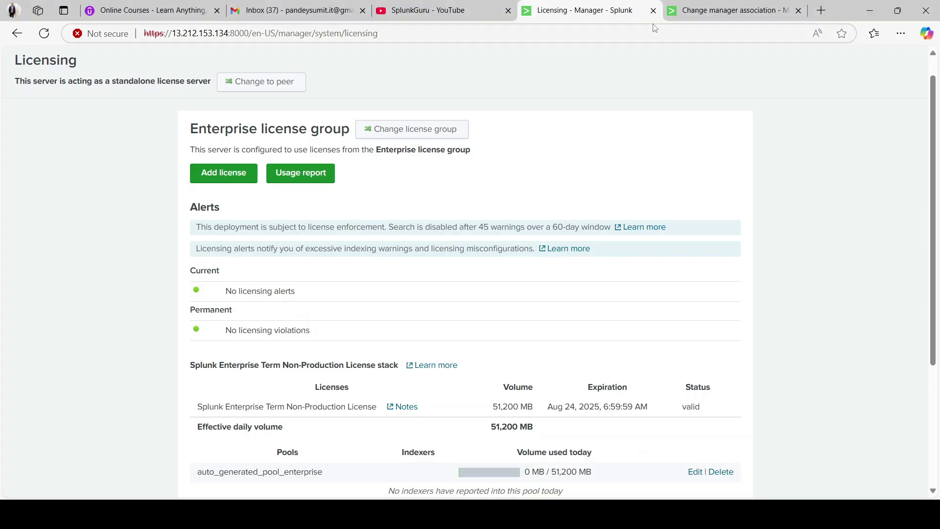
pyautogui.click(685, 10)
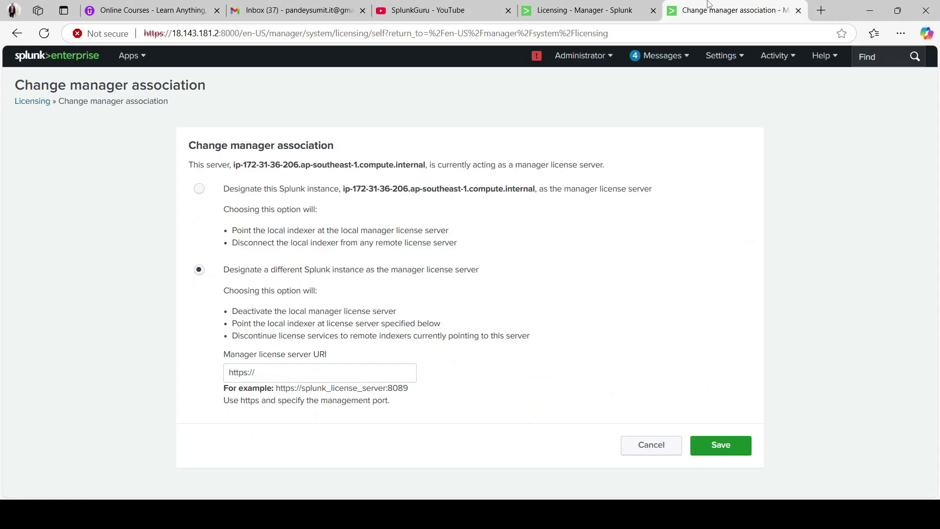
pyautogui.click(283, 376)
pyautogui.write('13.212.153.134:')
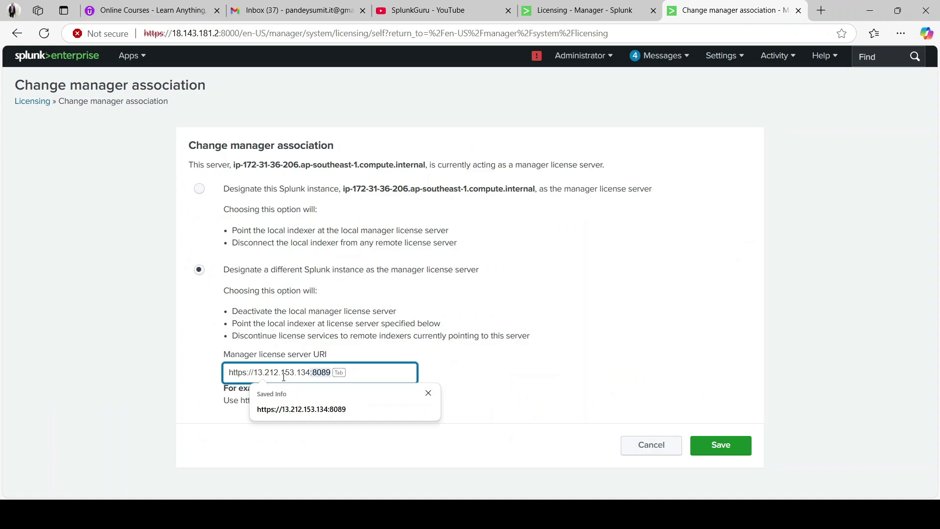
pyautogui.press('Tab')
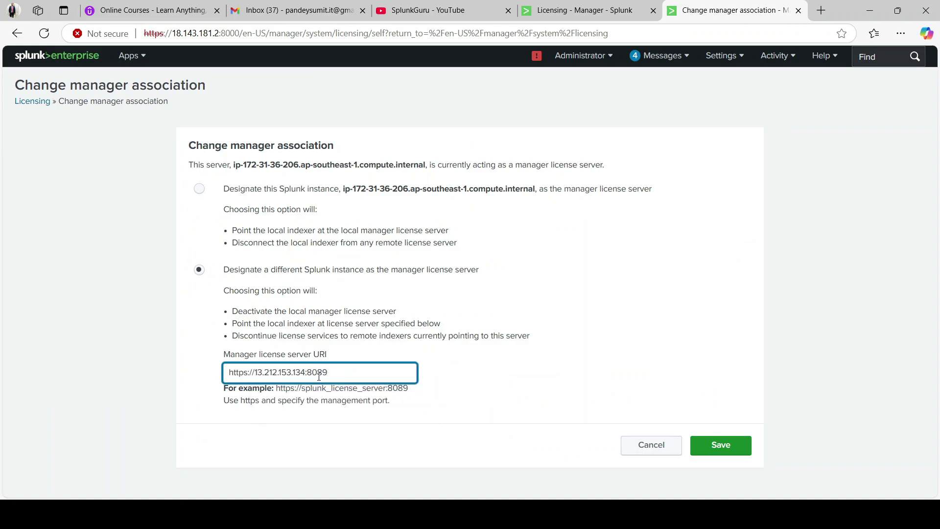
pyautogui.click(712, 450)
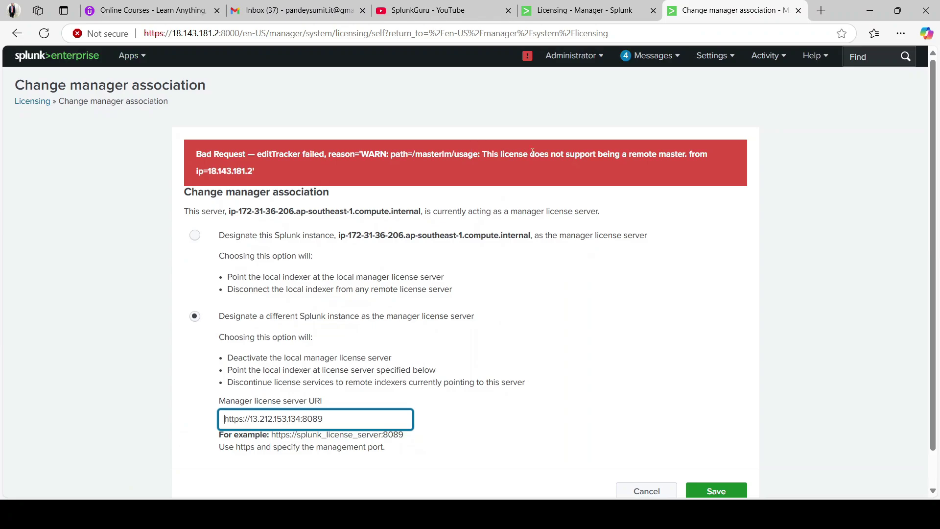
pyautogui.moveTo(526, 155); pyautogui.dragTo(692, 154)
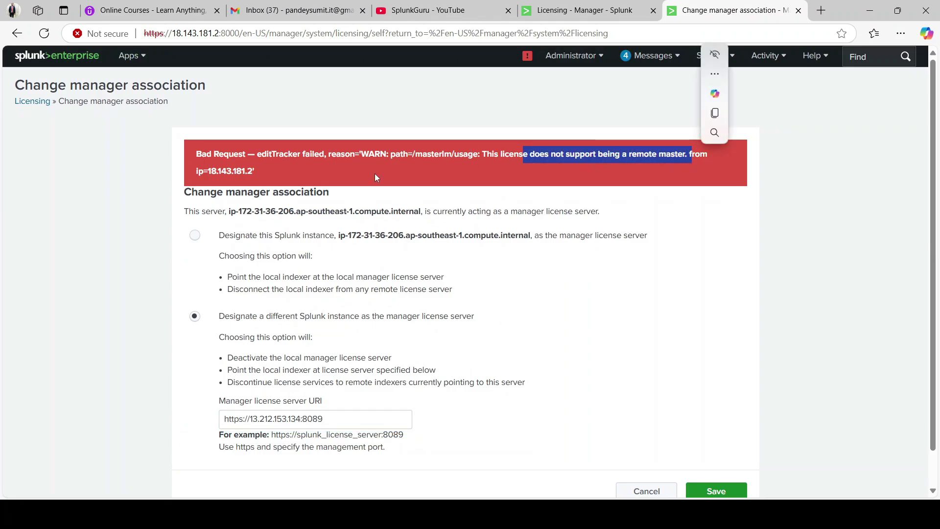
pyautogui.click(285, 169)
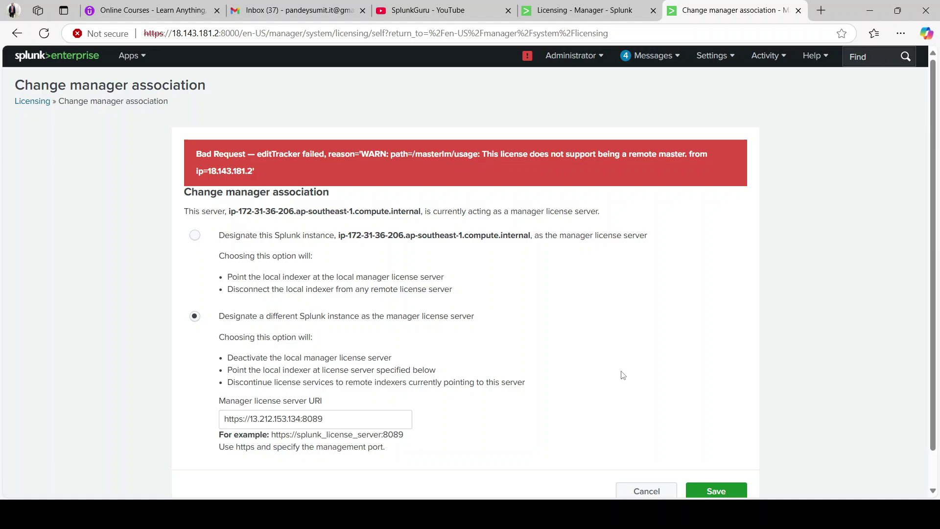
pyautogui.scroll(-1, 621, 376)
pyautogui.scroll(1, 590, 337)
pyautogui.moveTo(515, 156); pyautogui.dragTo(596, 156)
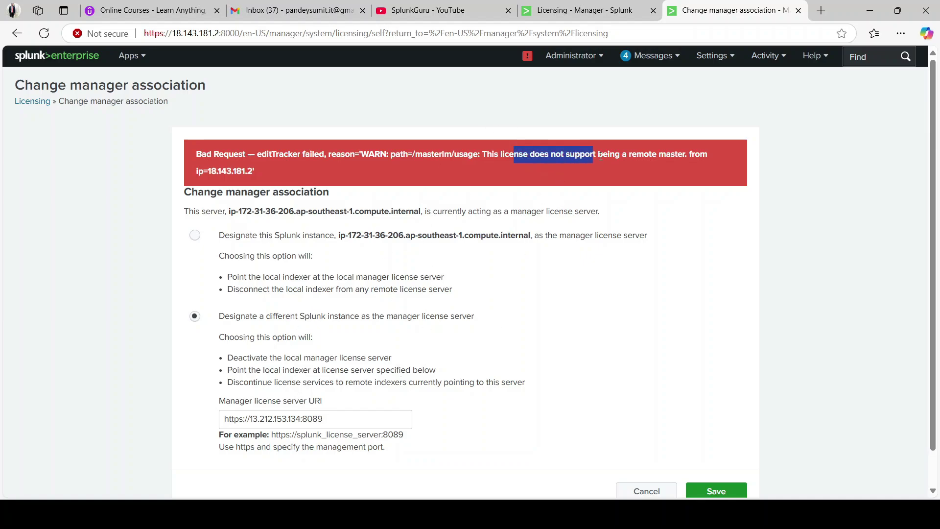
pyautogui.click(461, 163)
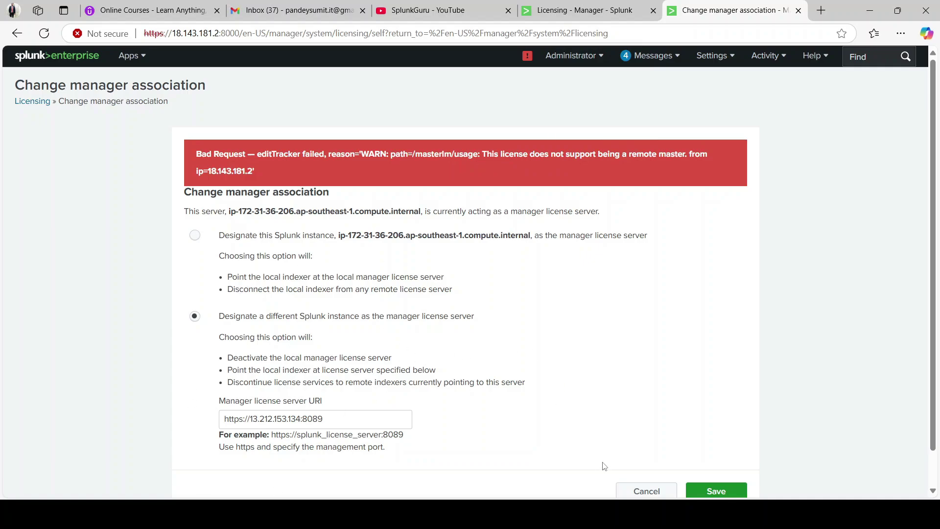
pyautogui.moveTo(409, 511)
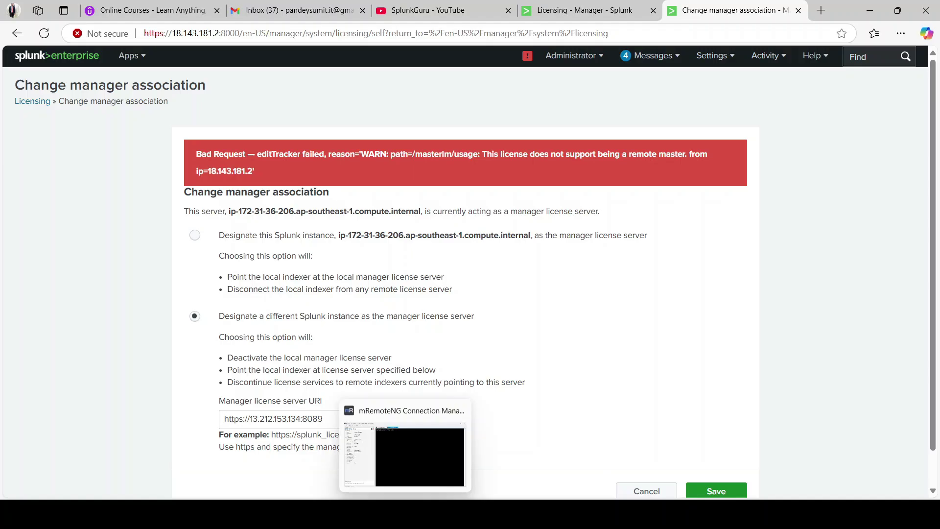
# - Type the /opt/splunk/bin/ path at the Cluster Master terminal prompt
pyautogui.click(405, 445)
pyautogui.write('/opt/sp')
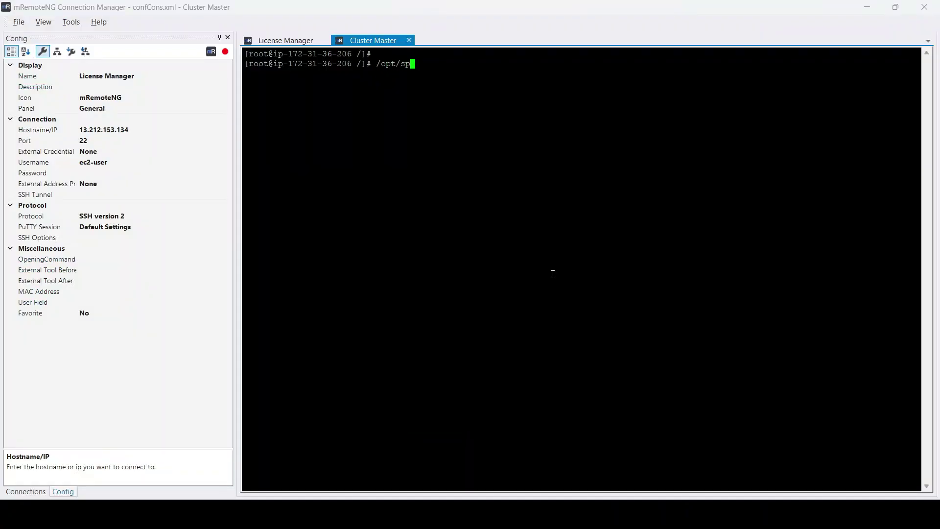
pyautogui.write('lunk/bin/spl')
pyautogui.press('BackSpace')
pyautogui.press('BackSpace')
pyautogui.press('BackSpace')
pyautogui.press('BackSpace')
pyautogui.press('BackSpace')
pyautogui.press('BackSpace')
pyautogui.moveTo(675, 514)
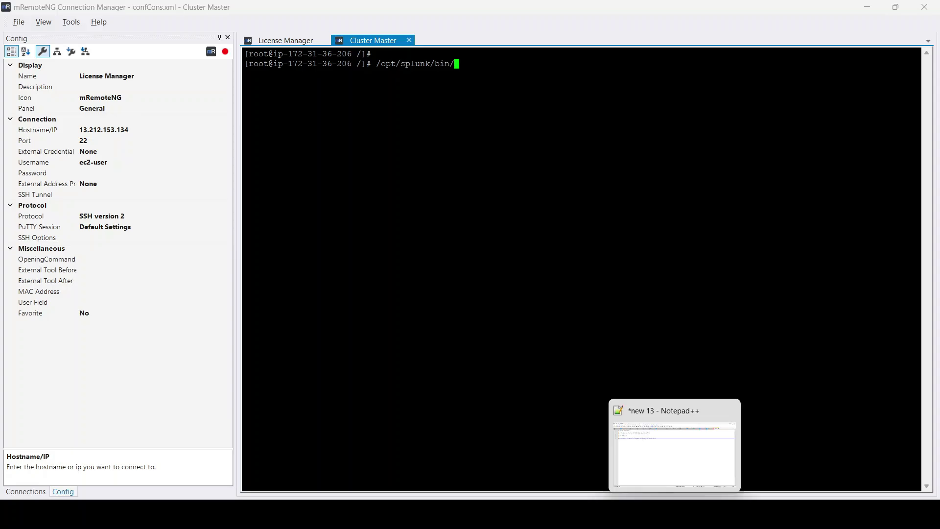
pyautogui.click(660, 444)
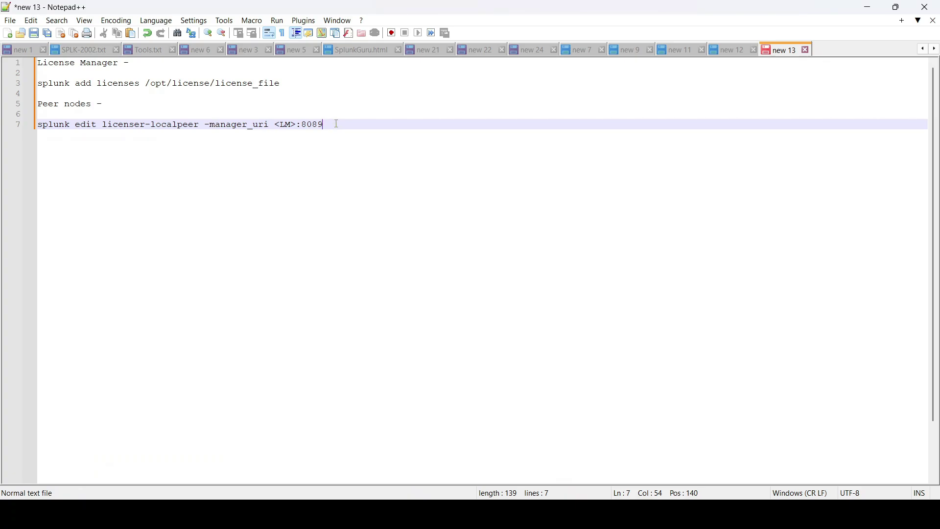
pyautogui.press('Return')
pyautogui.press('Return')
pyautogui.hotkey('ctrl', 'v')
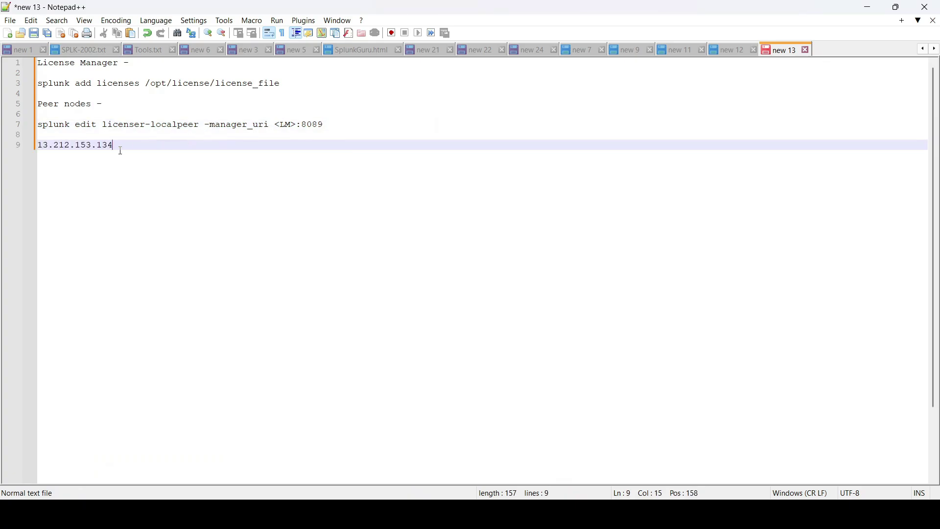
pyautogui.hotkey('ctrl', 'z')
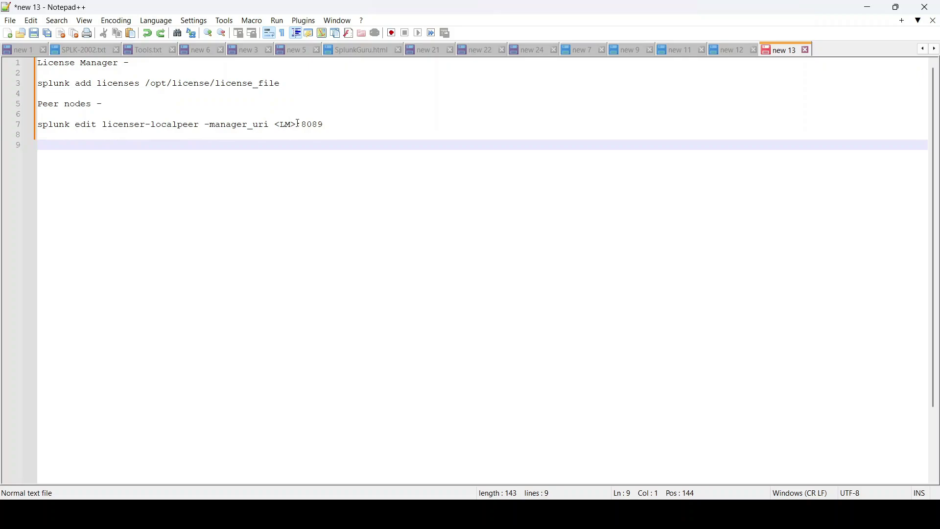
pyautogui.click(296, 123)
pyautogui.press('BackSpace')
pyautogui.press('BackSpace')
pyautogui.press('BackSpace')
pyautogui.write('ttps://')
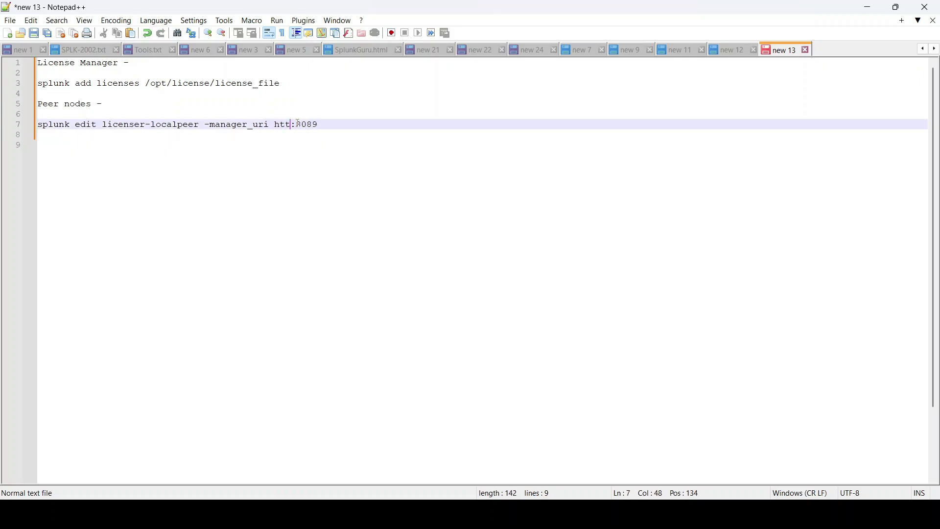
pyautogui.write('13.212.153.134')
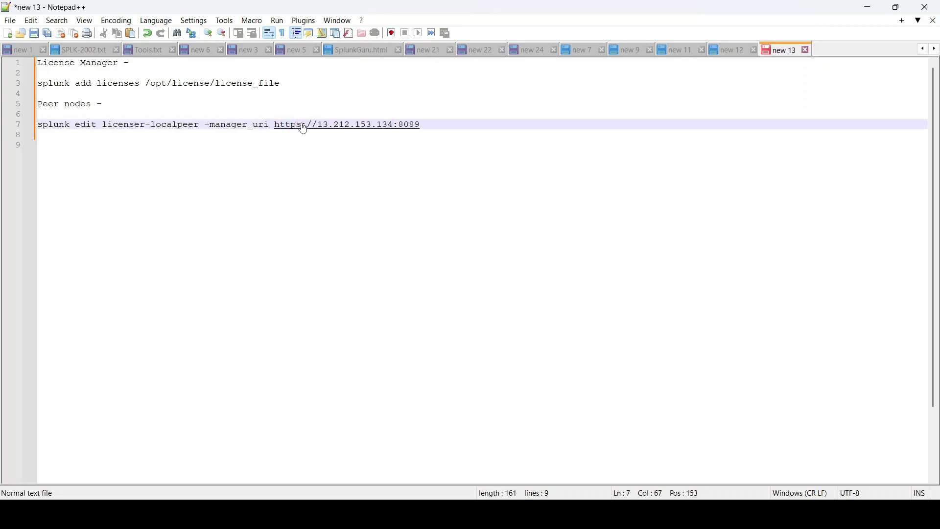
pyautogui.moveTo(436, 122); pyautogui.dragTo(262, 112)
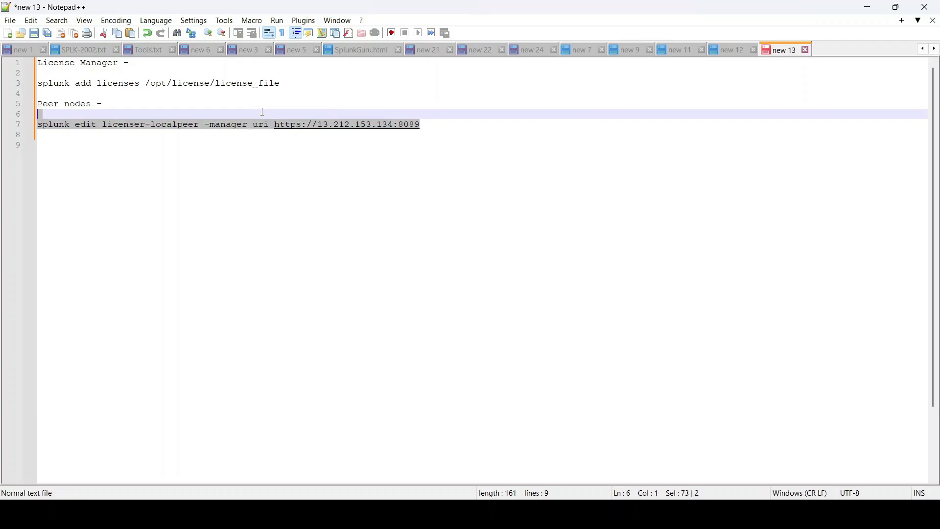
pyautogui.tripleClick(116, 123)
pyautogui.hotkey('alt', 'Tab')
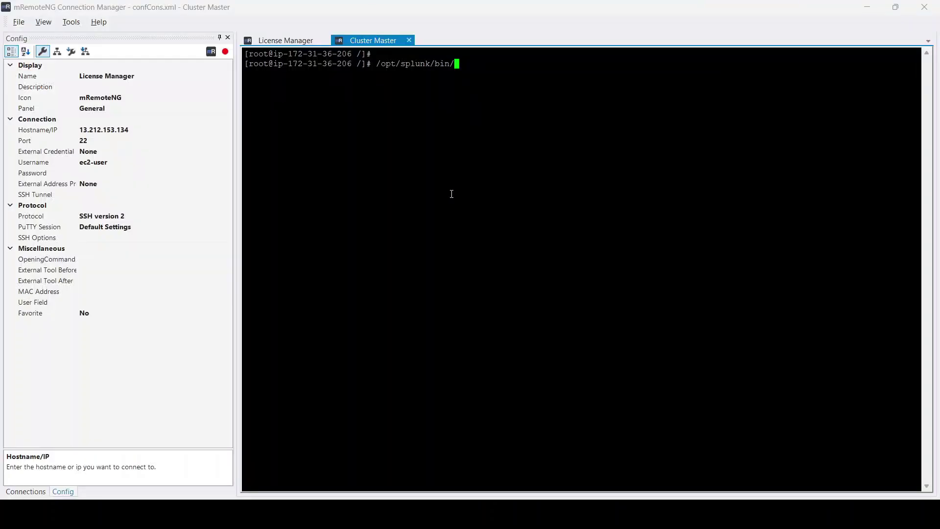
pyautogui.rightClick(451, 194)
pyautogui.press('Return')
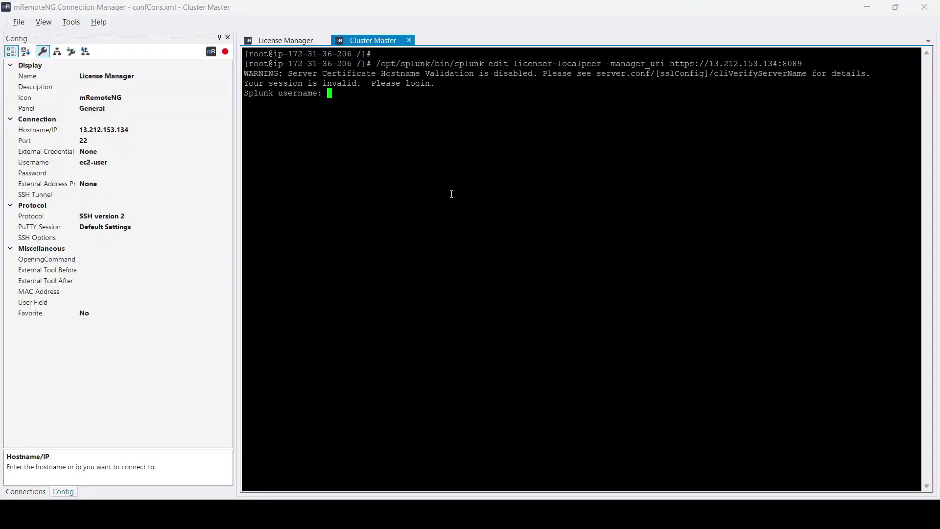
pyautogui.write('admin')
pyautogui.press('Return')
pyautogui.press('Return')
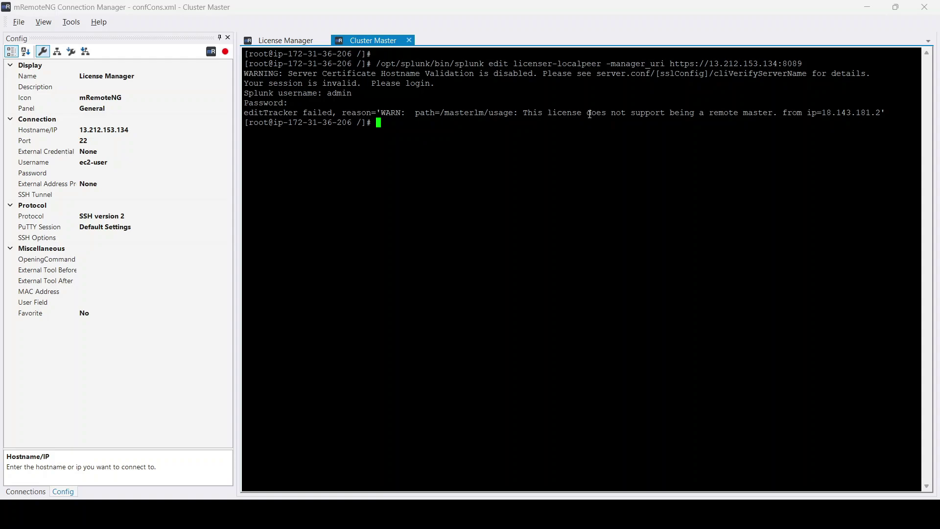
pyautogui.moveTo(670, 114); pyautogui.dragTo(918, 123)
pyautogui.click(658, 162)
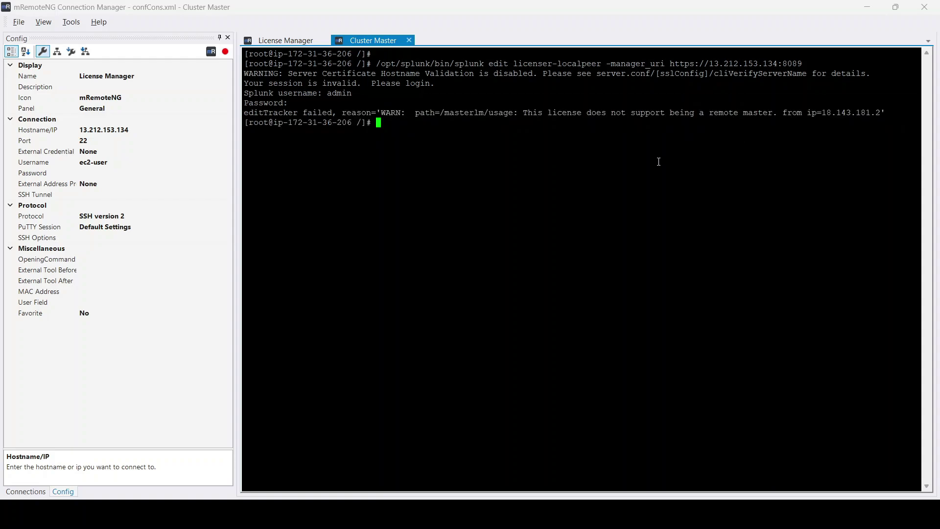